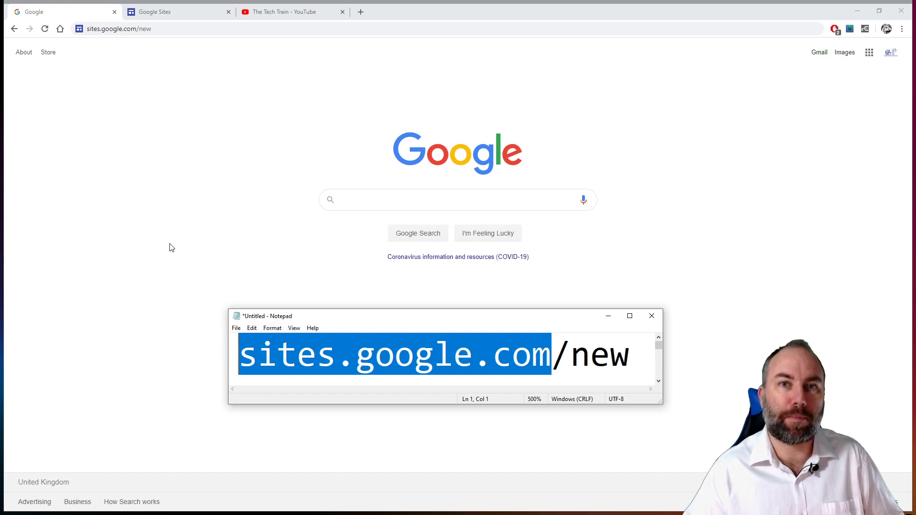
{"action": "left_click", "coordinate": [630, 354]}
{"action": "left_click_drag", "start_coordinate": [630, 354], "coordinate": [237, 352]}
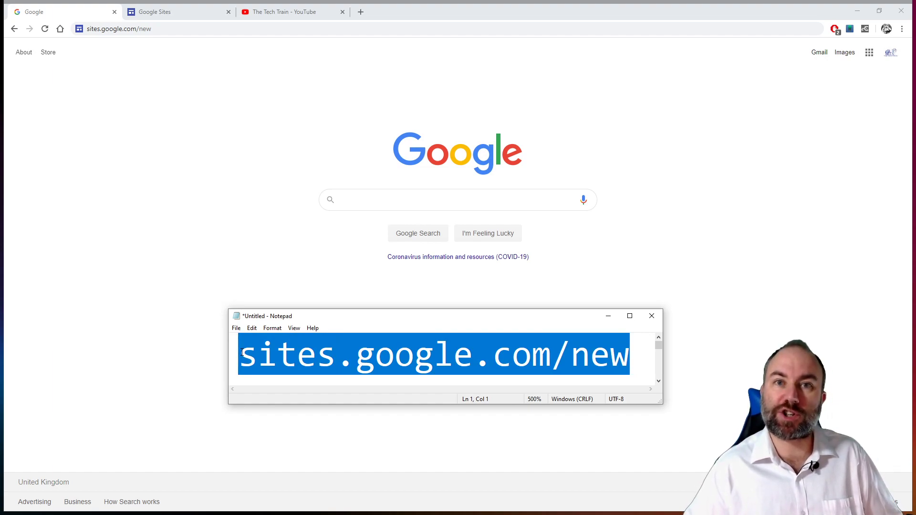
- Create a new blank site in Google Sites and skip the introductory tour
{"action": "left_click", "coordinate": [170, 12]}
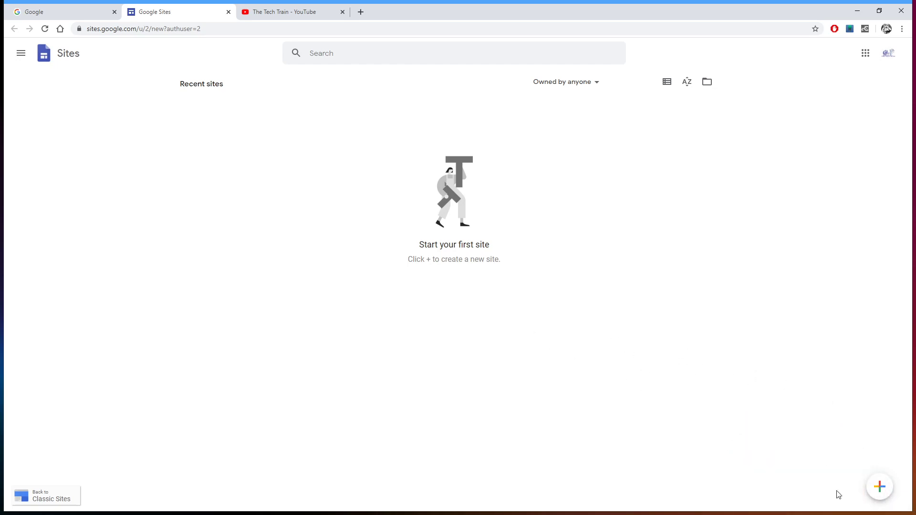
{"action": "left_click", "coordinate": [881, 489]}
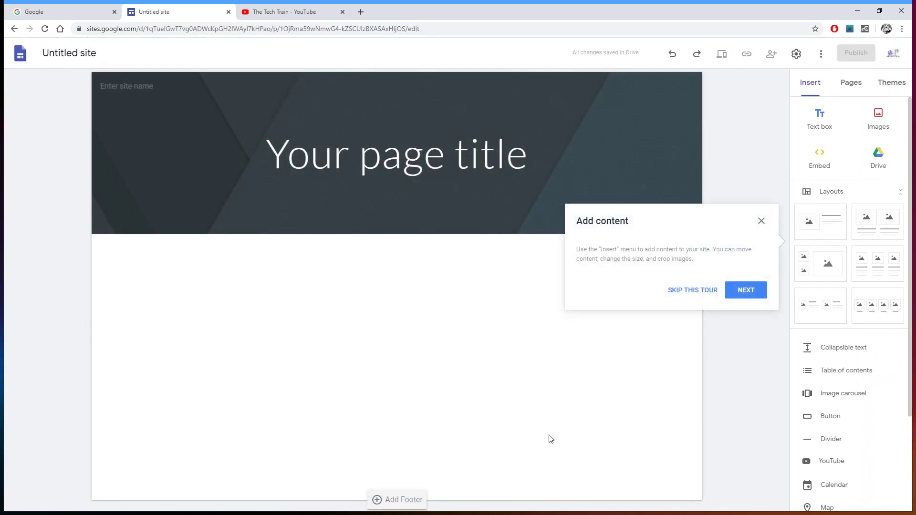
{"action": "left_click", "coordinate": [679, 292]}
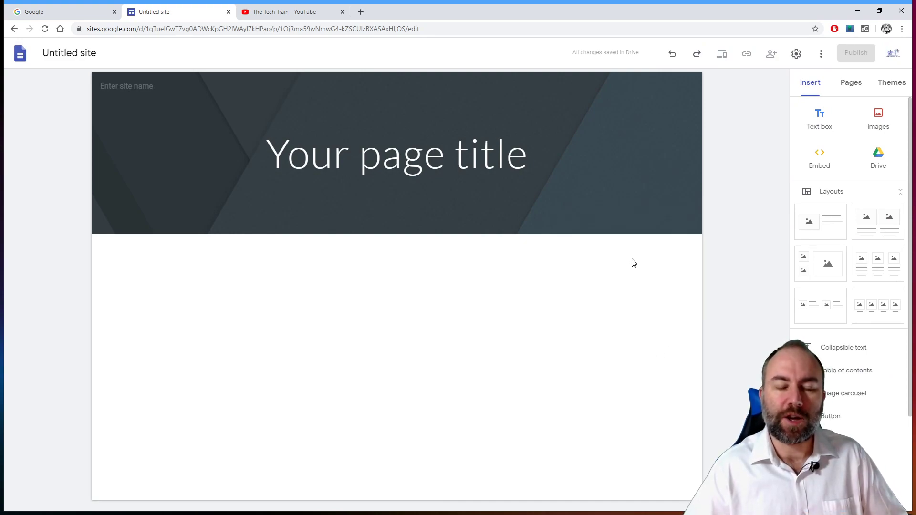
- Name the untitled site "Demo Website"
{"action": "mouse_move", "coordinate": [97, 159]}
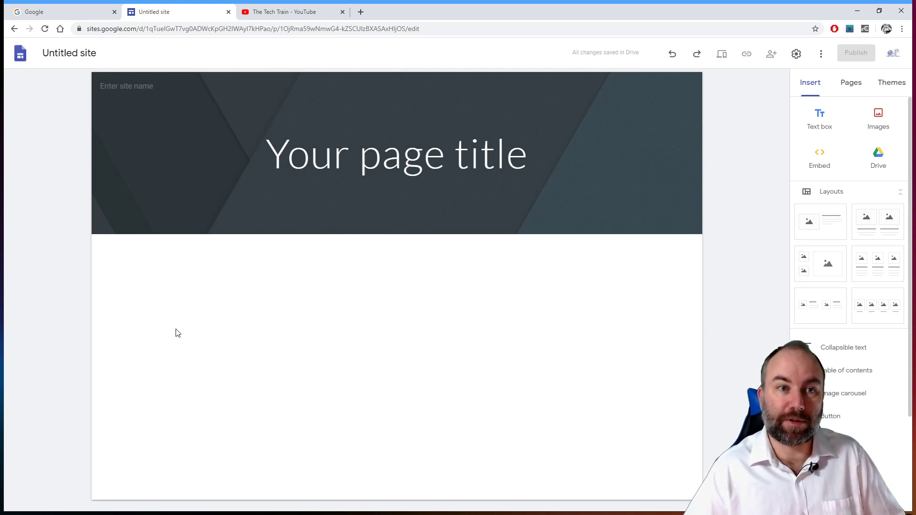
{"action": "left_click", "coordinate": [63, 57]}
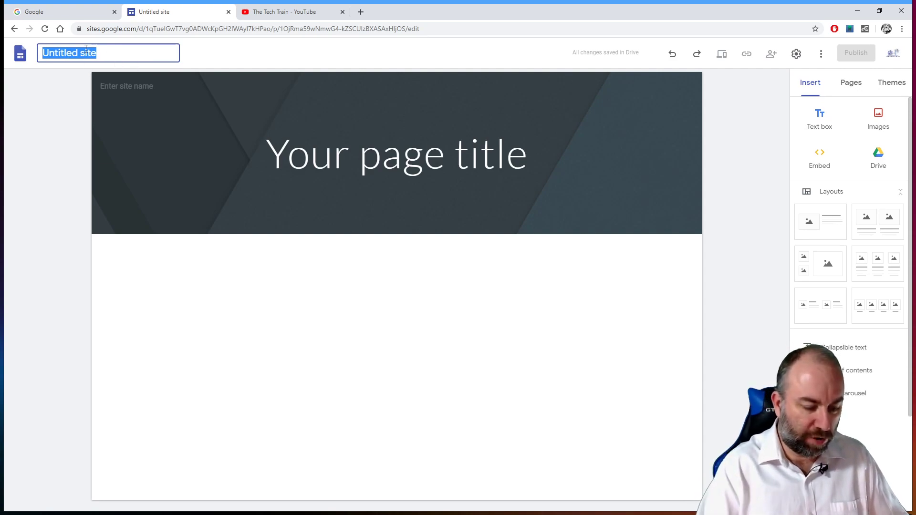
{"action": "type", "text": "Demo Website"}
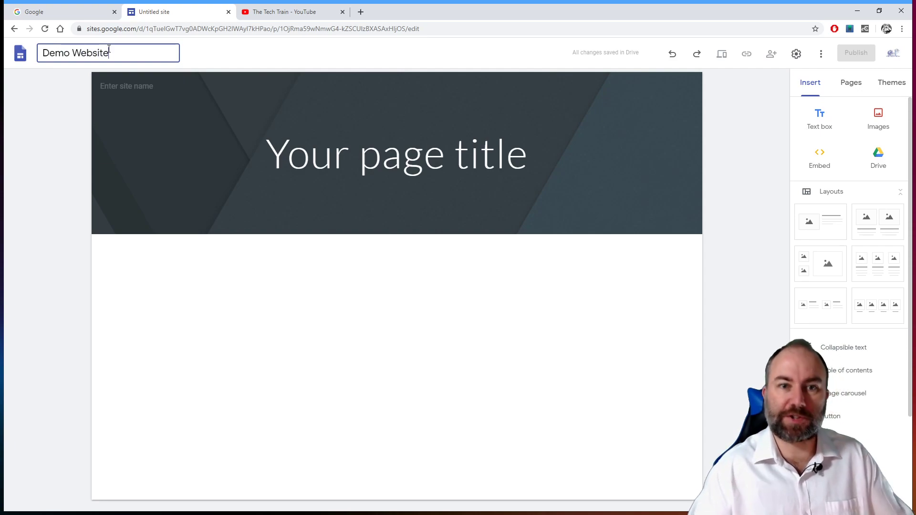
{"action": "left_click", "coordinate": [743, 156]}
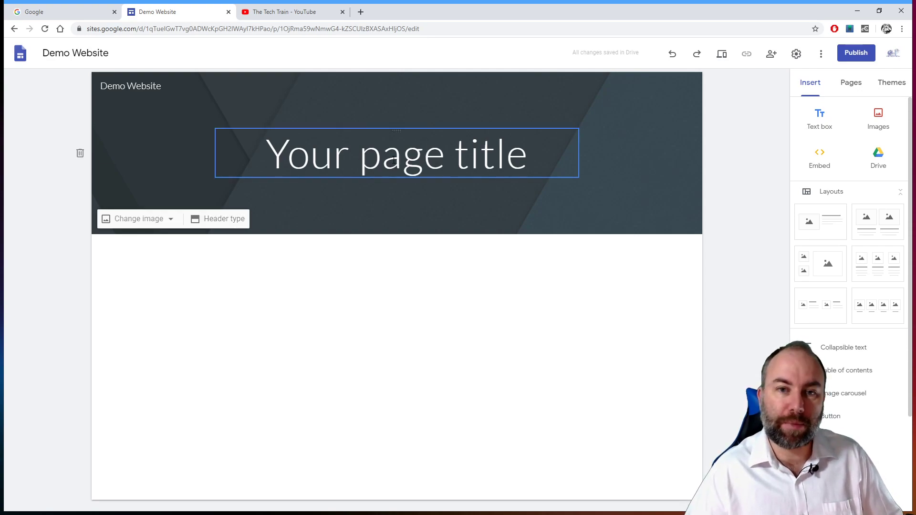
- Replace the placeholder page title in the header with "Google Sites Tutorial"
{"action": "left_click", "coordinate": [394, 160]}
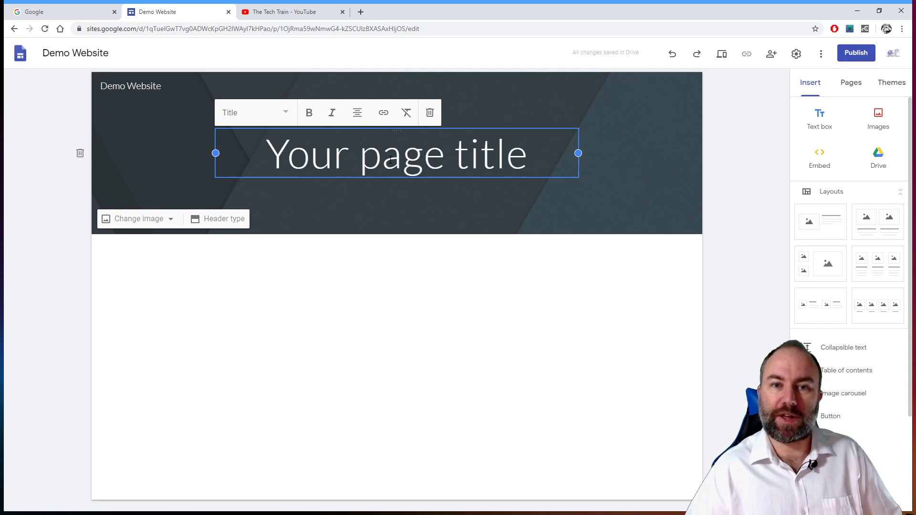
{"action": "triple_click", "coordinate": [395, 160]}
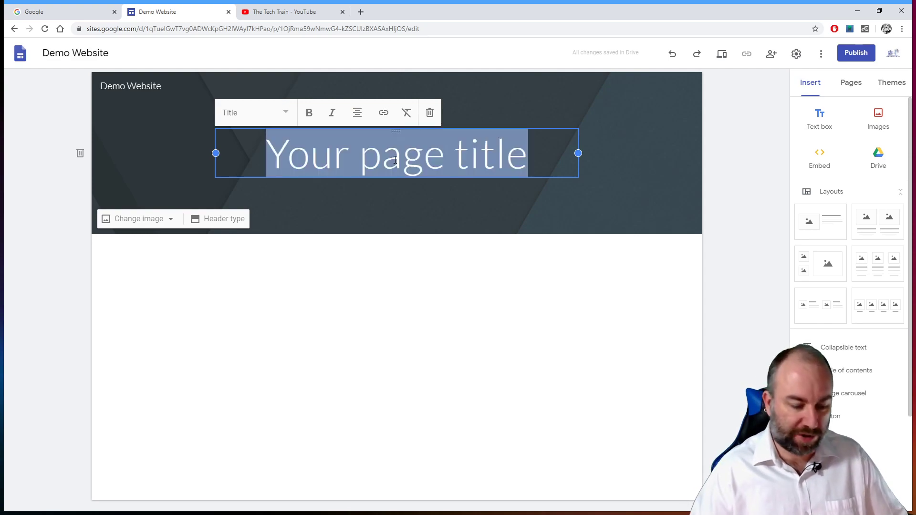
{"action": "type", "text": "Goo"}
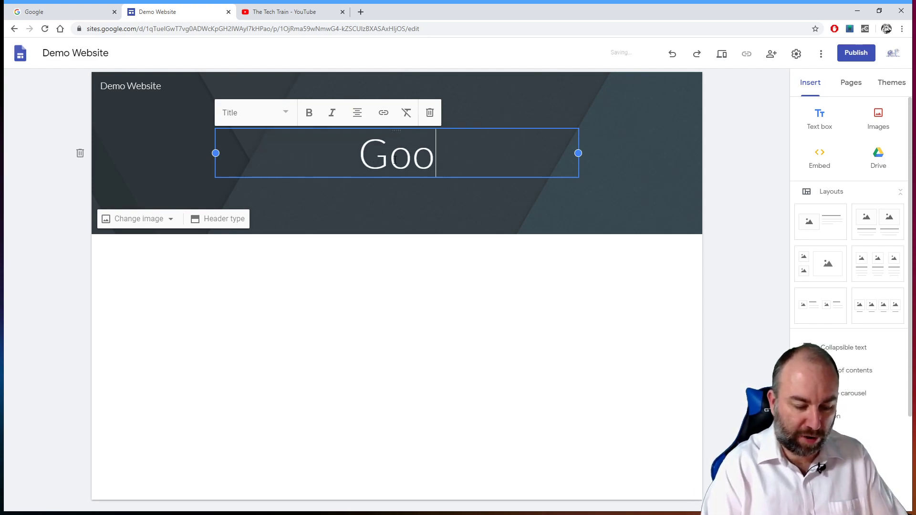
{"action": "type", "text": "gle Sites"}
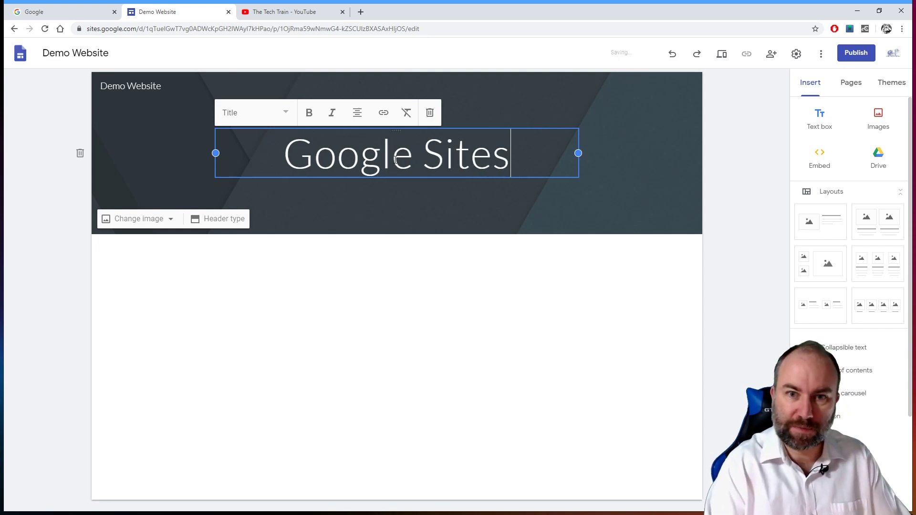
{"action": "type", "text": " Tuttoi"}
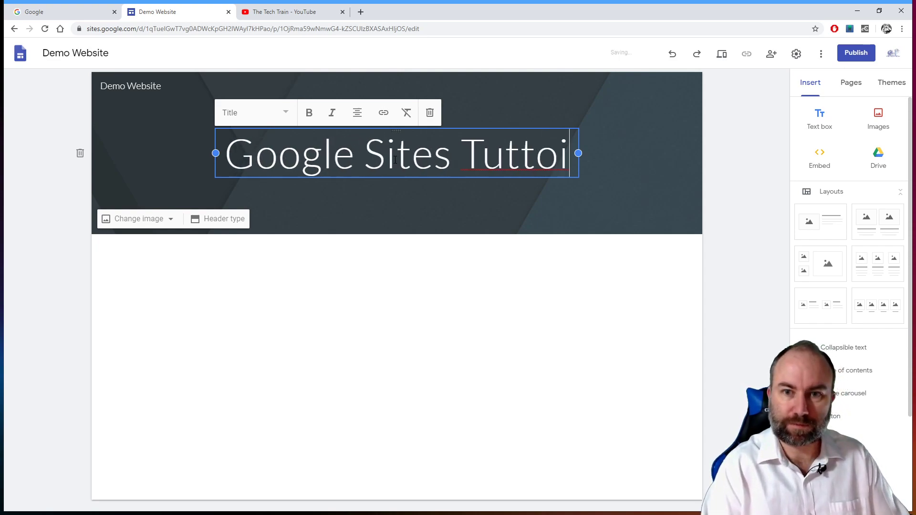
{"action": "key", "text": "BackSpace"}
{"action": "key", "text": "BackSpace"}
{"action": "key", "text": "BackSpace"}
{"action": "type", "text": "orial"}
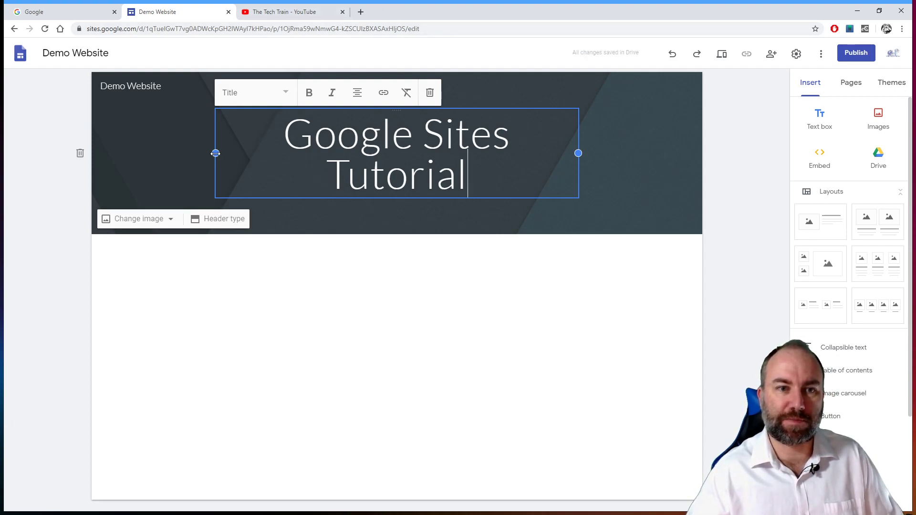
- Widen the header's title box on both sides so the title fits on one line
{"action": "left_click_drag", "start_coordinate": [216, 153], "coordinate": [159, 154]}
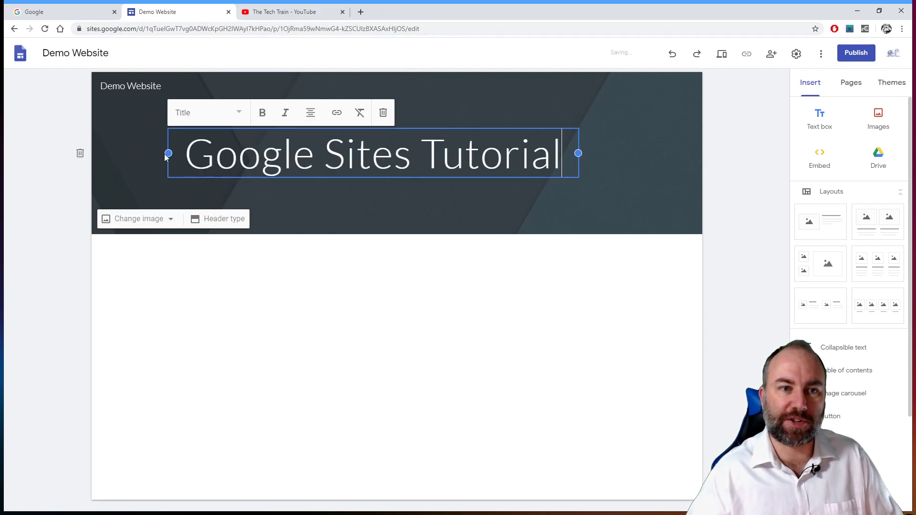
{"action": "left_click_drag", "start_coordinate": [581, 151], "coordinate": [622, 155]}
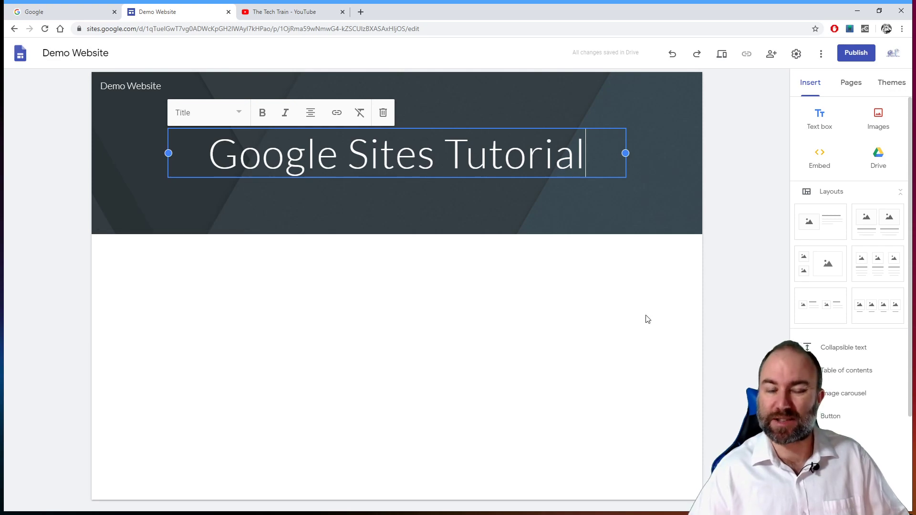
{"action": "left_click", "coordinate": [540, 333]}
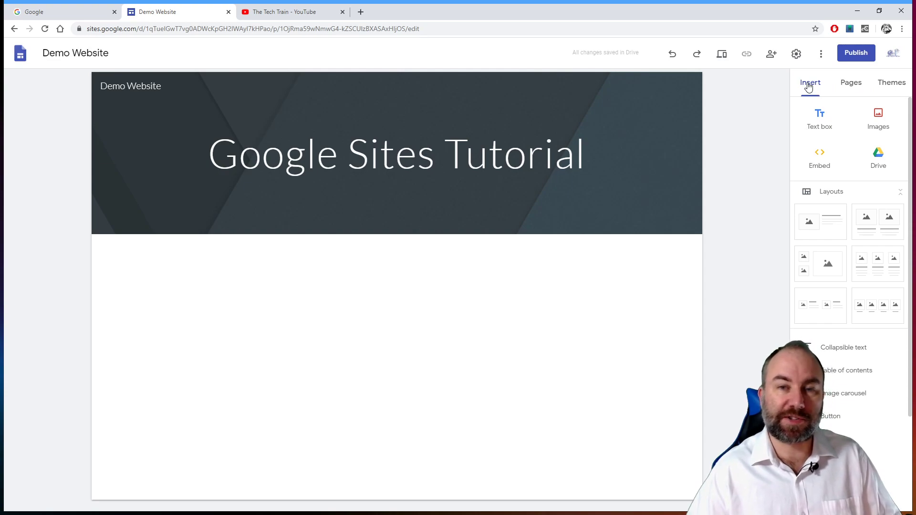
- Try the Aristotle, Diplomat, Vision and Level themes, and apply the Impression theme to the site
{"action": "left_click", "coordinate": [891, 85]}
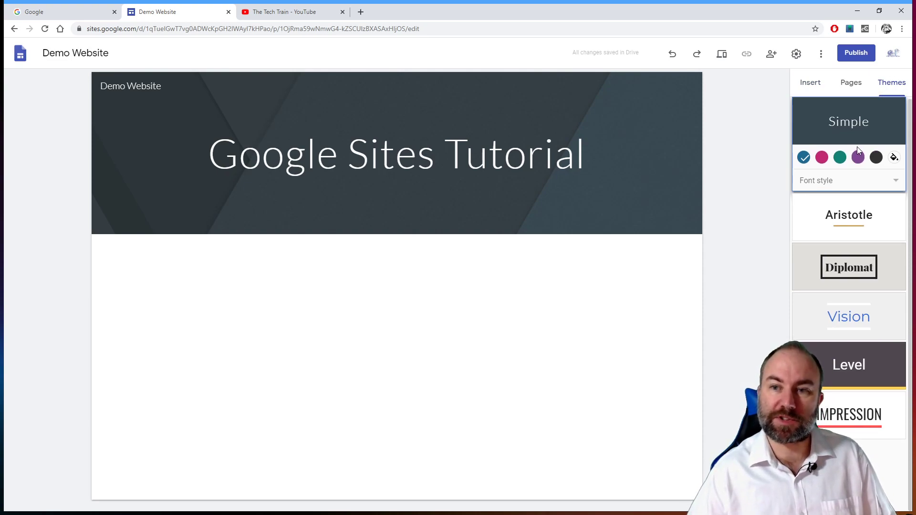
{"action": "left_click", "coordinate": [848, 210]}
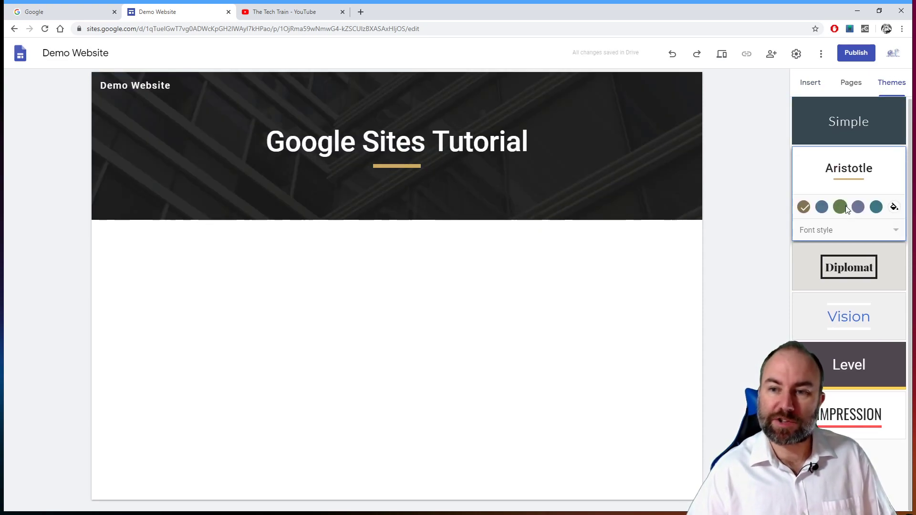
{"action": "left_click", "coordinate": [838, 279]}
{"action": "left_click", "coordinate": [840, 325]}
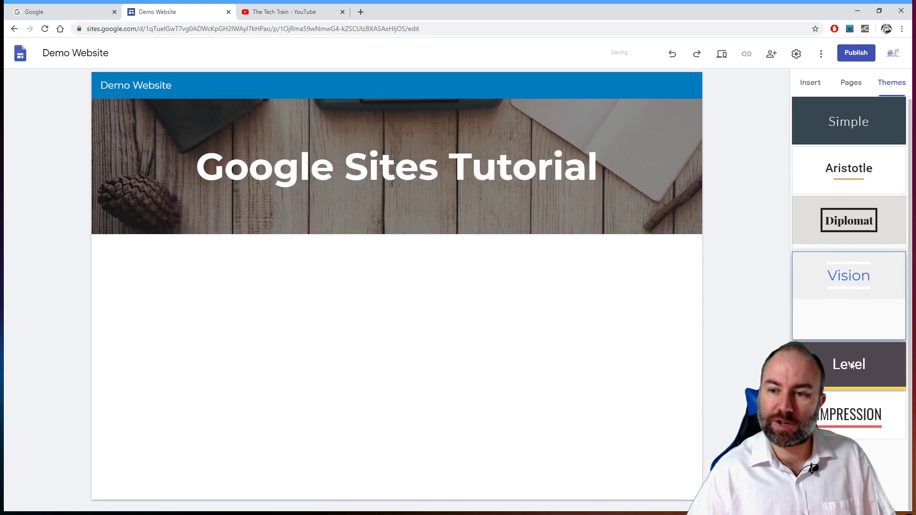
{"action": "left_click", "coordinate": [851, 365]}
{"action": "left_click", "coordinate": [845, 414]}
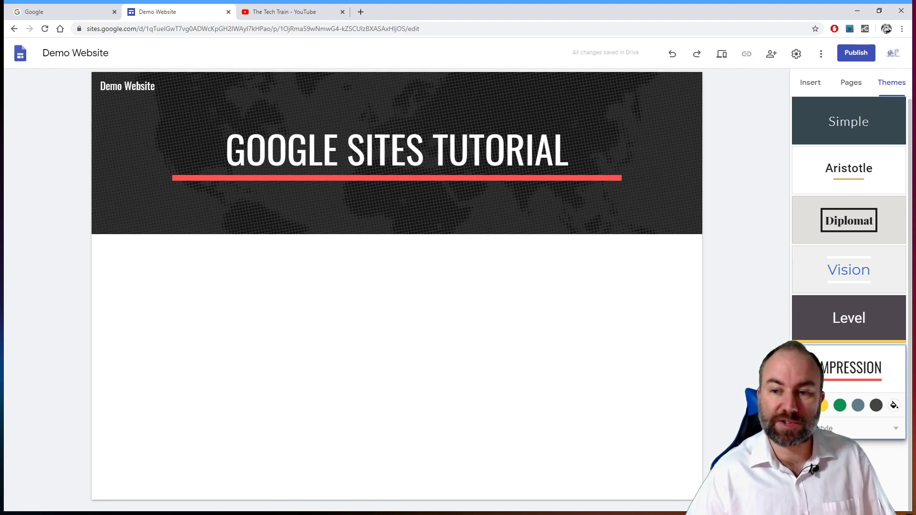
- Try the yellow, green and dark grey accent colours of the Impression theme, and restore the red one
{"action": "left_click", "coordinate": [824, 405]}
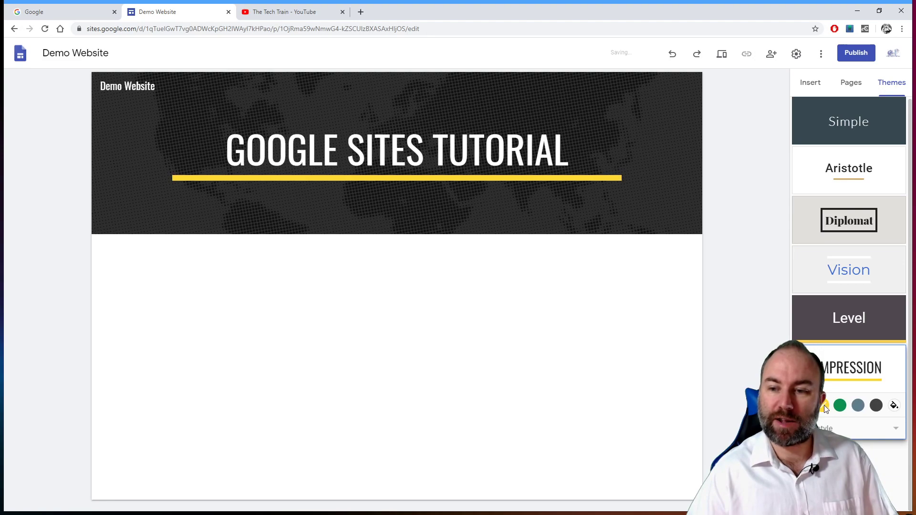
{"action": "left_click", "coordinate": [839, 405]}
{"action": "left_click", "coordinate": [876, 405]}
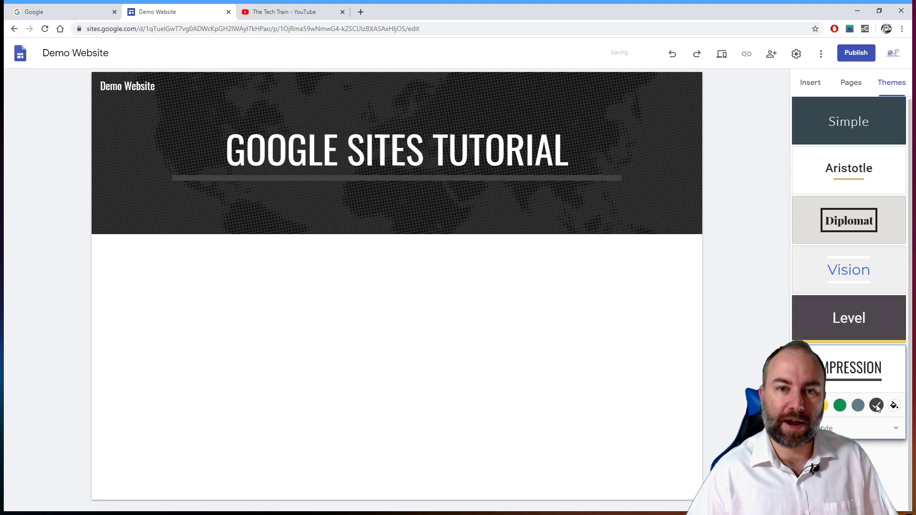
{"action": "left_click", "coordinate": [805, 405]}
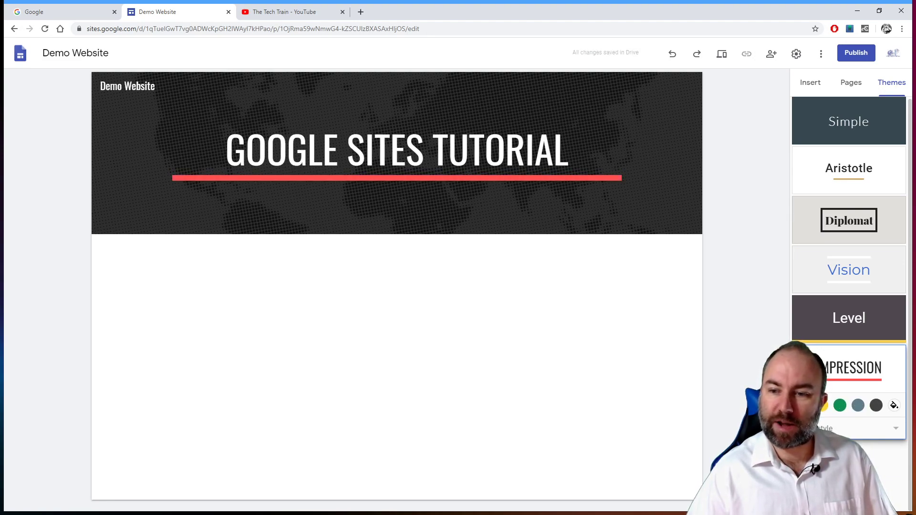
- Try a different font style for the Impression theme and switch back to the original one
{"action": "left_click", "coordinate": [896, 428]}
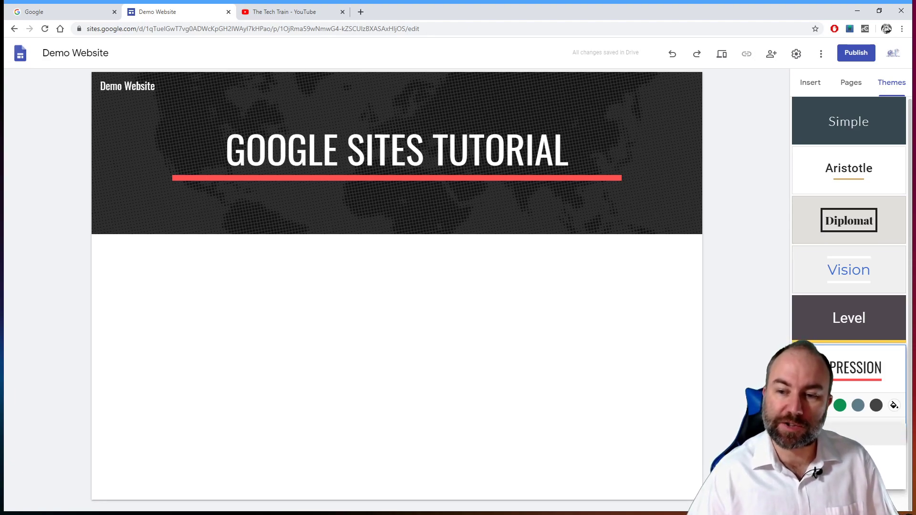
{"action": "left_click", "coordinate": [829, 457]}
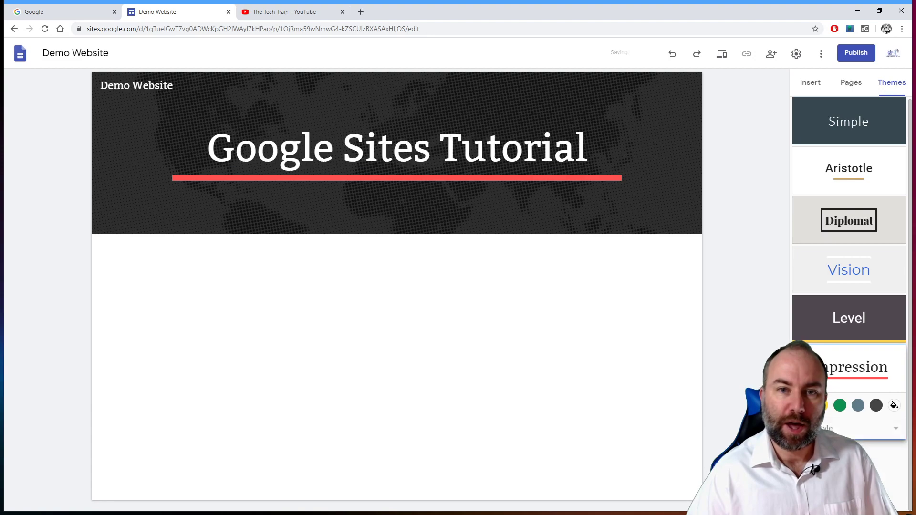
{"action": "left_click", "coordinate": [895, 433]}
{"action": "left_click", "coordinate": [835, 451]}
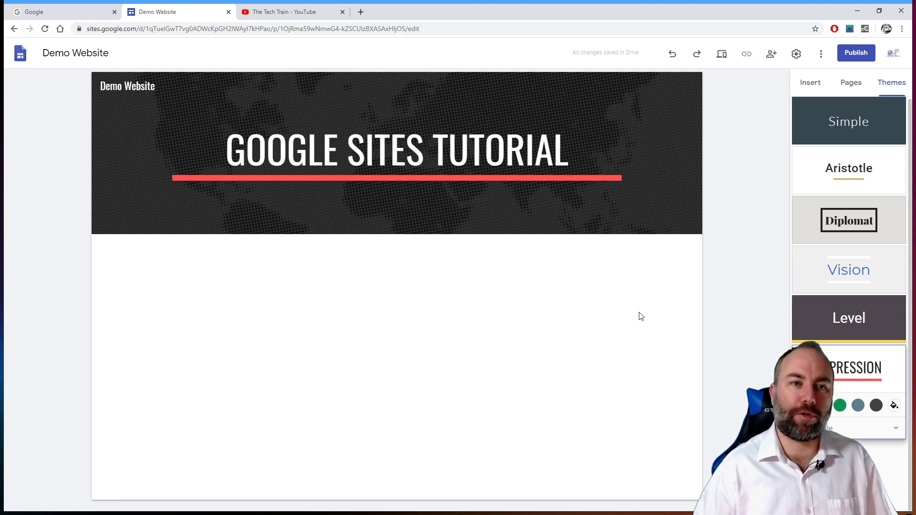
- Add a new page named "Page 2" to the site
{"action": "mouse_move", "coordinate": [653, 197]}
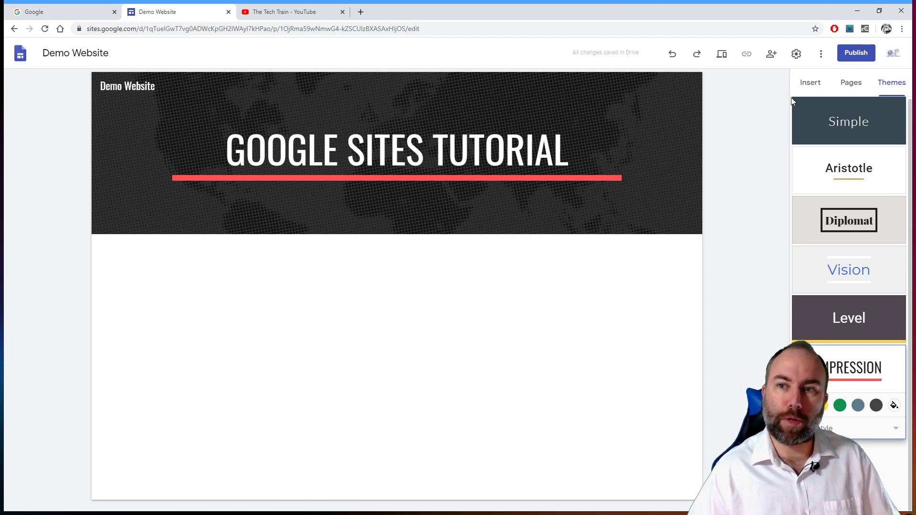
{"action": "left_click", "coordinate": [846, 87]}
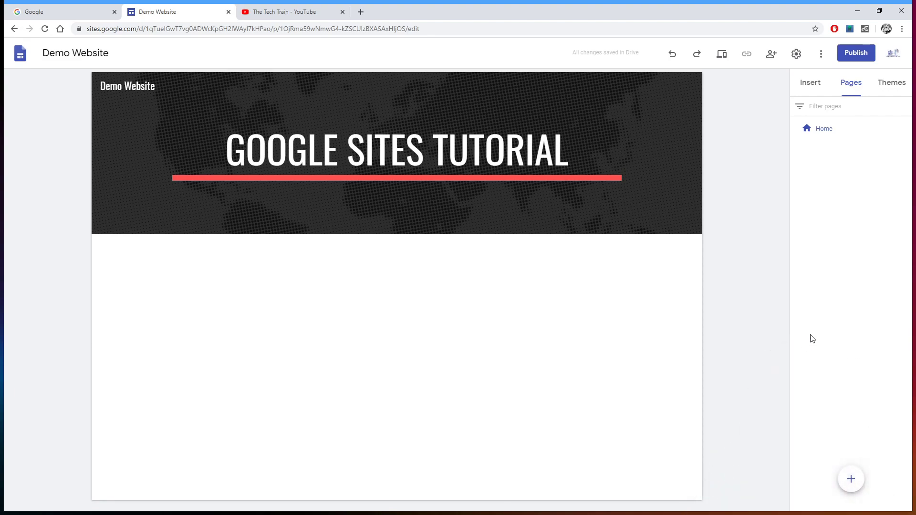
{"action": "mouse_move", "coordinate": [856, 483]}
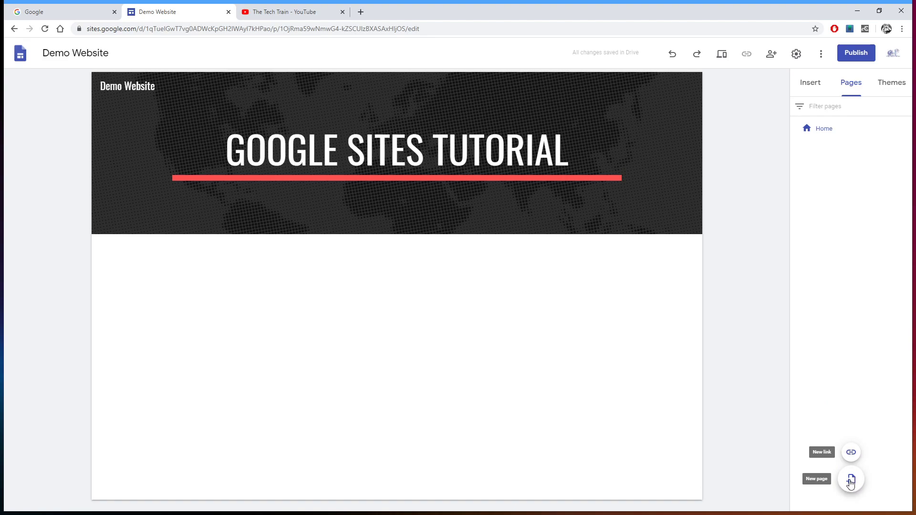
{"action": "left_click", "coordinate": [850, 482]}
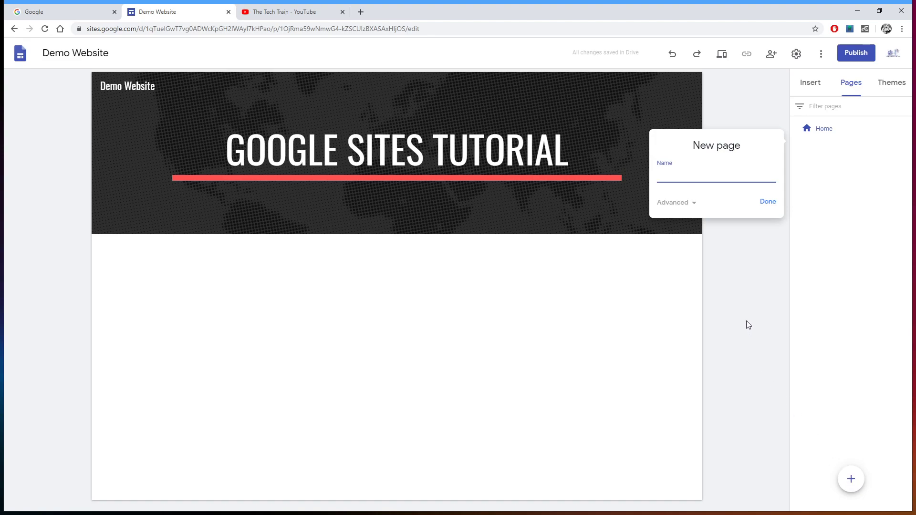
{"action": "type", "text": "Page 2"}
{"action": "left_click", "coordinate": [768, 202]}
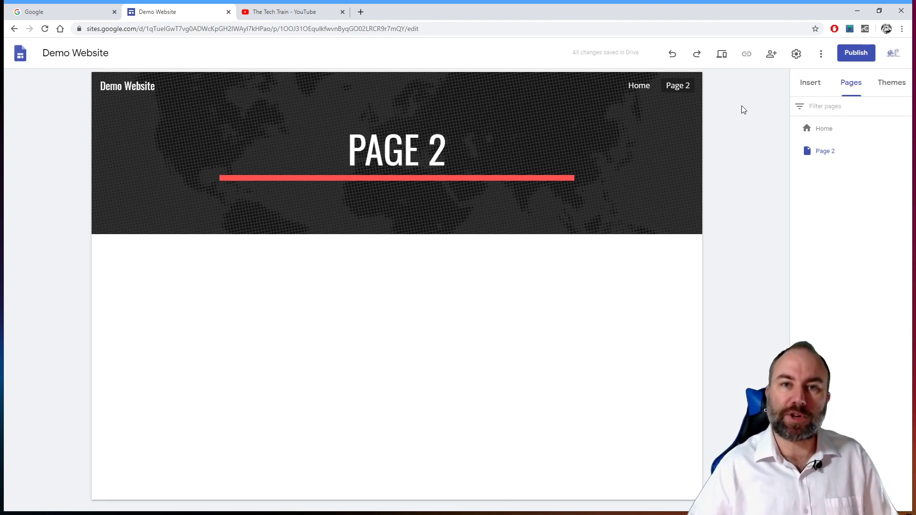
- Add a subpage named "Sub Topic" under the Home page
{"action": "left_click", "coordinate": [835, 129]}
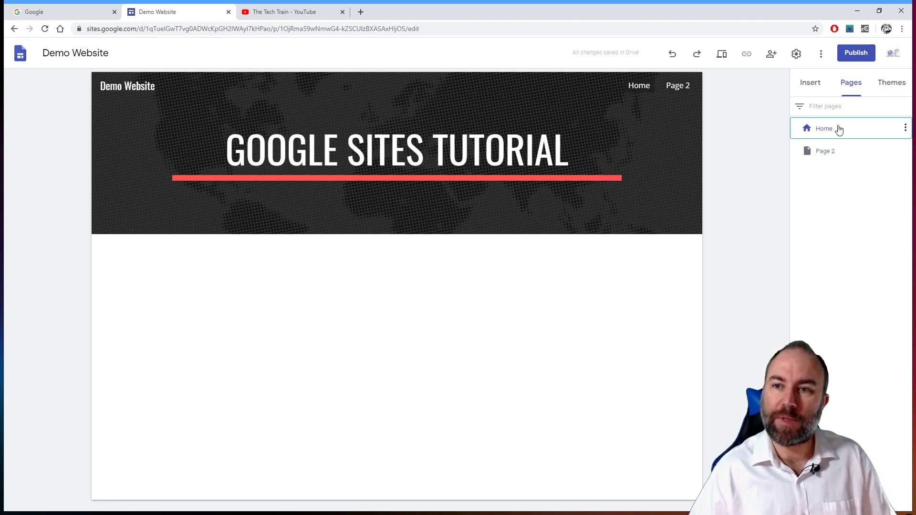
{"action": "left_click", "coordinate": [905, 130]}
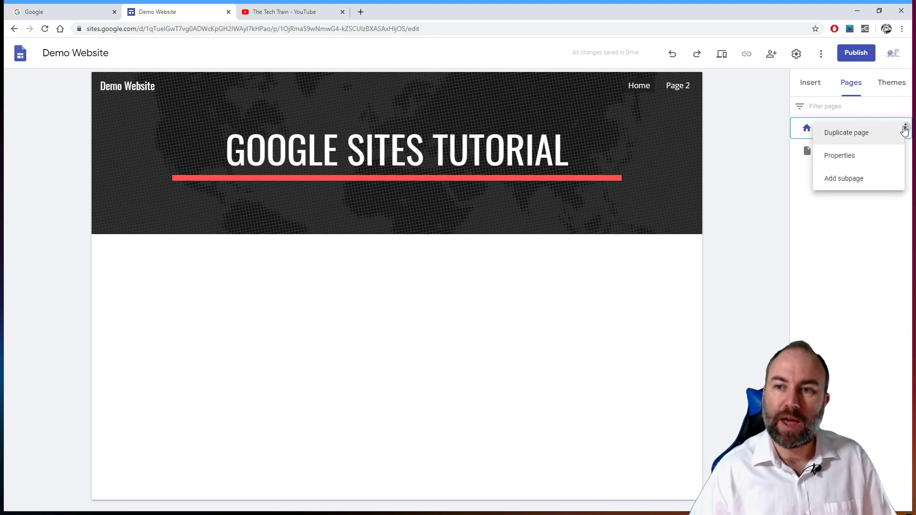
{"action": "left_click", "coordinate": [854, 179]}
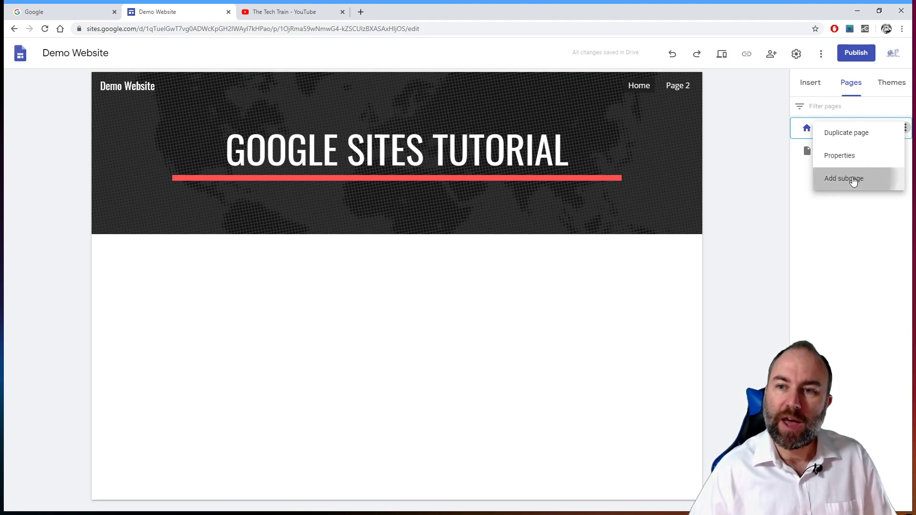
{"action": "type", "text": "Sub Pag"}
{"action": "key", "text": "BackSpace"}
{"action": "key", "text": "BackSpace"}
{"action": "key", "text": "BackSpace"}
{"action": "type", "text": "Topic"}
{"action": "left_click", "coordinate": [772, 206]}
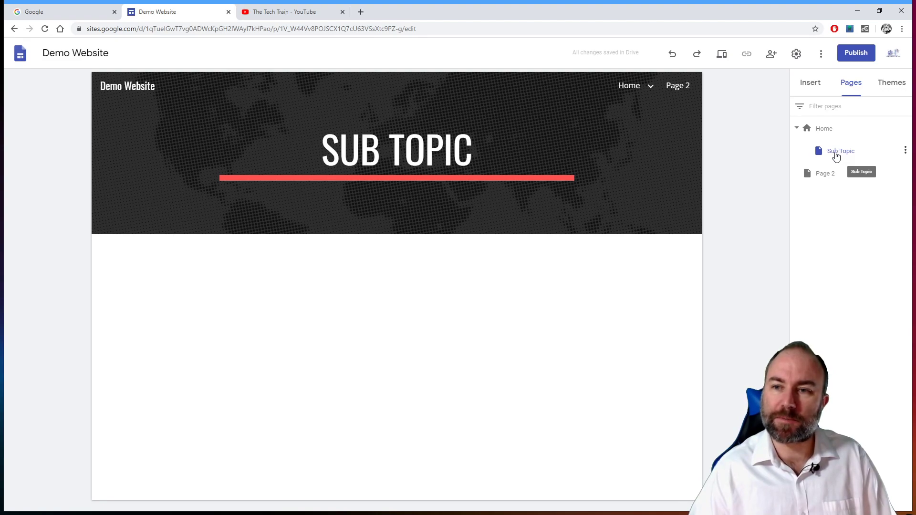
- Add a second subpage named "Sub Topic 2" under the Home page
{"action": "mouse_move", "coordinate": [635, 90]}
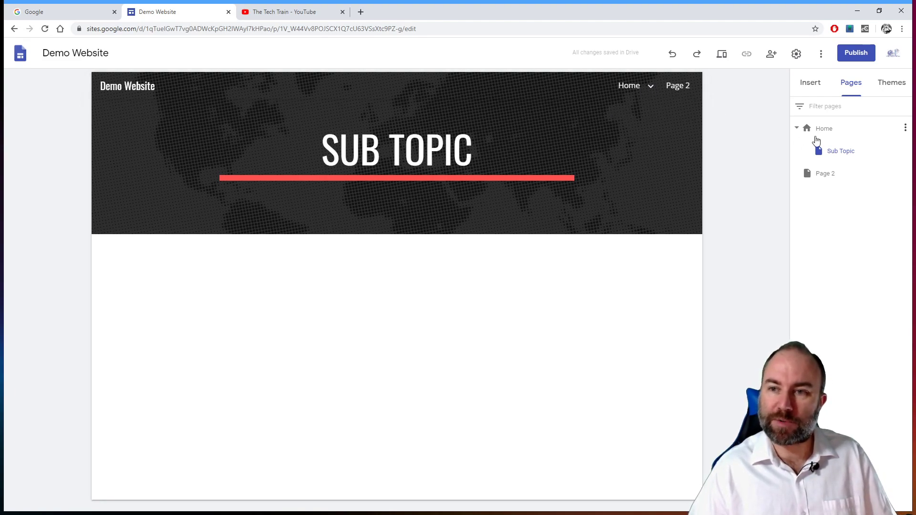
{"action": "left_click", "coordinate": [906, 130]}
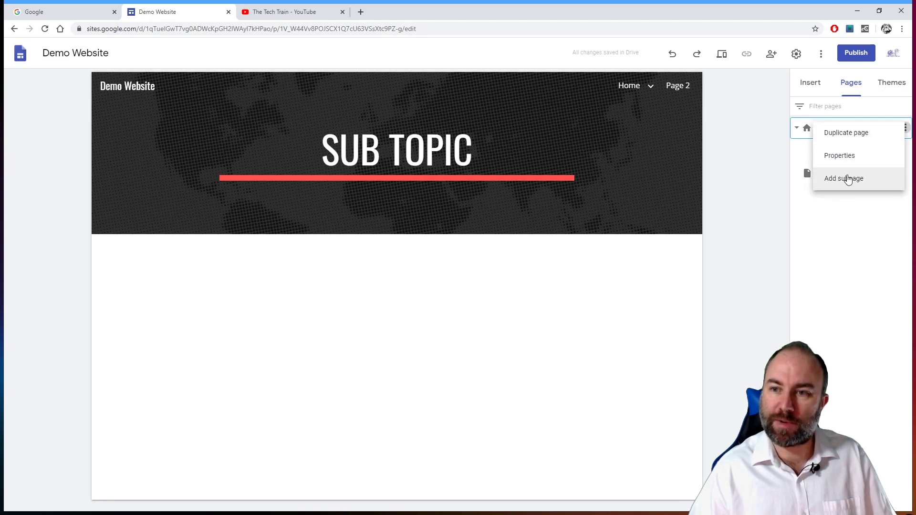
{"action": "left_click", "coordinate": [848, 181]}
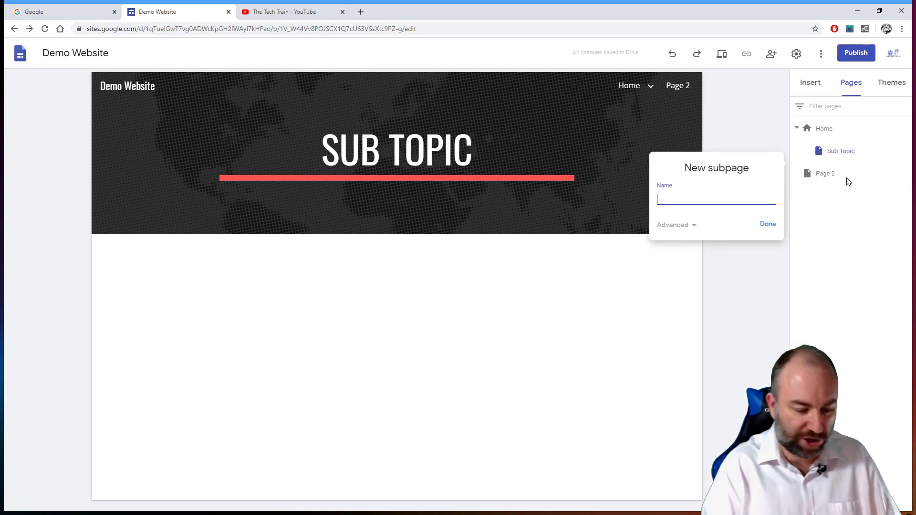
{"action": "type", "text": "Sub Topic"}
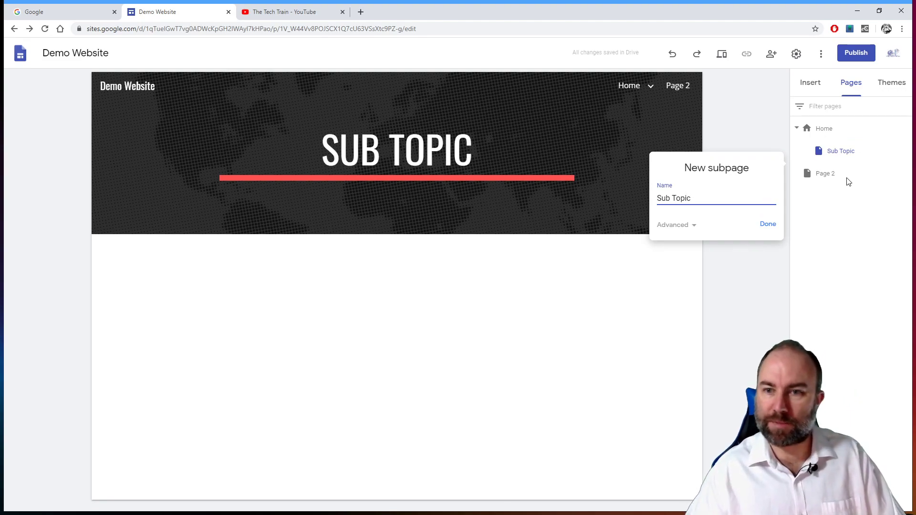
{"action": "type", "text": " 2"}
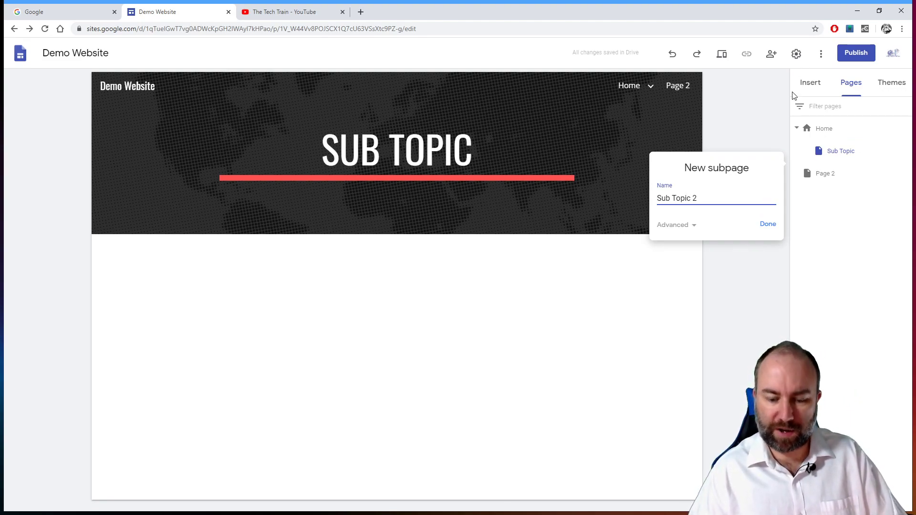
{"action": "left_click", "coordinate": [766, 225]}
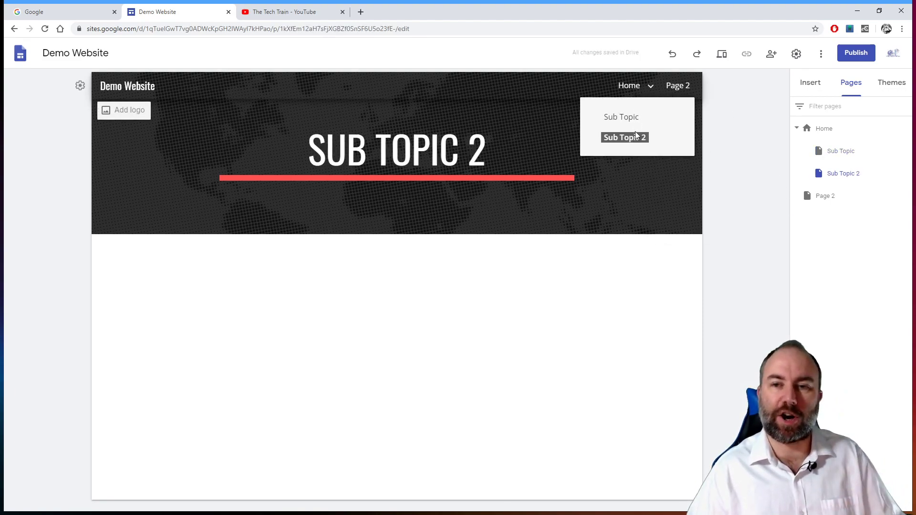
- Check the Home submenu in the site header, and open the Home, Page 2, Sub Topic 2 and Sub Topic pages in turn
{"action": "left_click", "coordinate": [650, 89]}
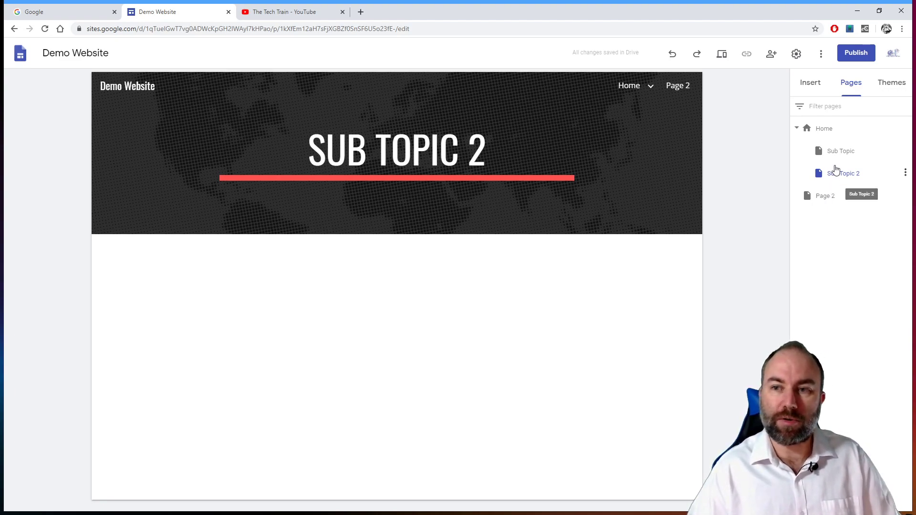
{"action": "left_click", "coordinate": [828, 130]}
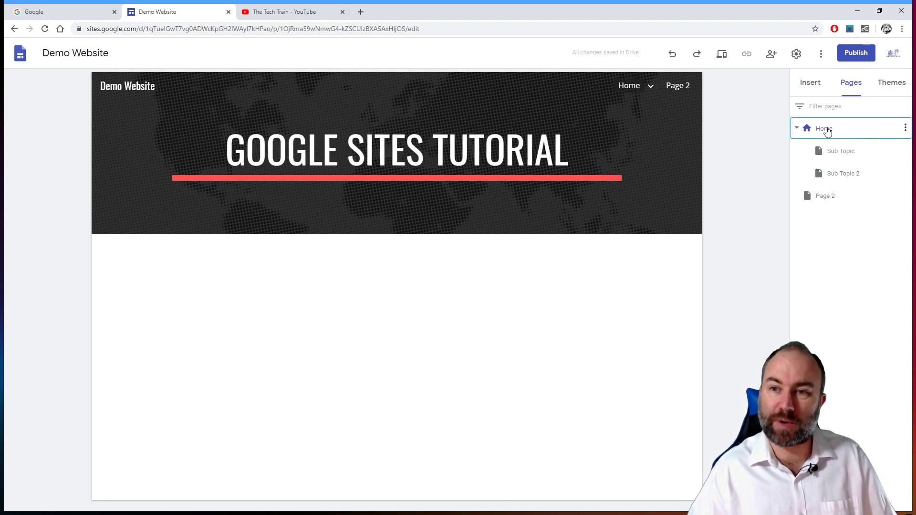
{"action": "left_click", "coordinate": [818, 197]}
{"action": "left_click", "coordinate": [825, 174]}
{"action": "left_click", "coordinate": [826, 152]}
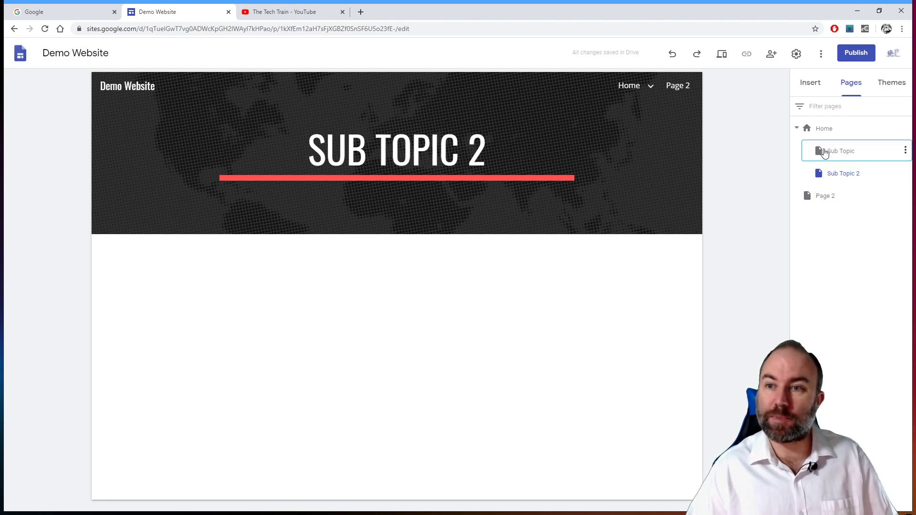
- Insert a text box on the Home page reading "Here I can type my introduction, or whatever other text I want to appear at the top."
{"action": "left_click", "coordinate": [814, 129]}
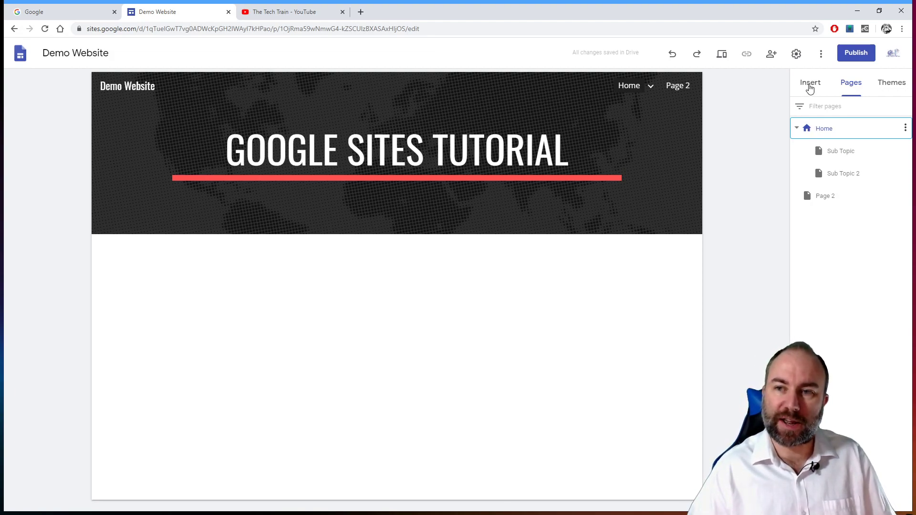
{"action": "left_click", "coordinate": [809, 86]}
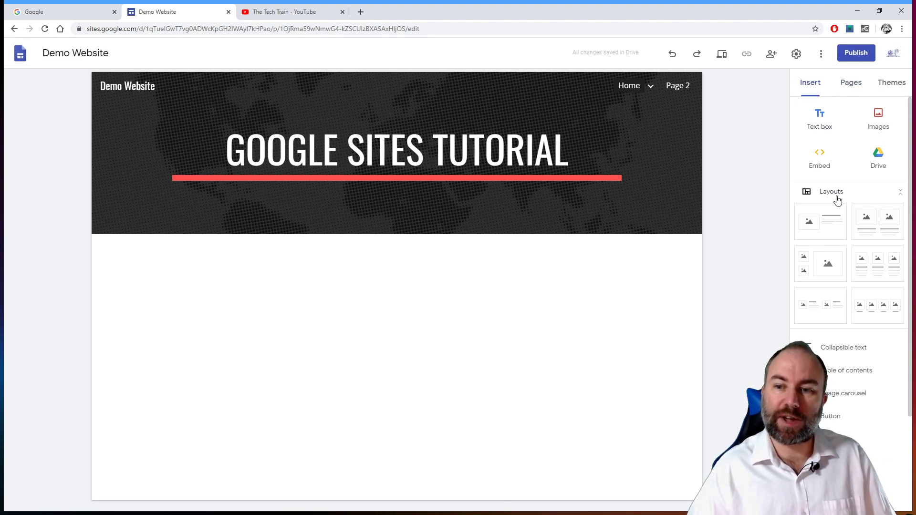
{"action": "scroll", "coordinate": [835, 203], "scroll_direction": "down", "scroll_amount": 3}
{"action": "scroll", "coordinate": [837, 205], "scroll_direction": "up", "scroll_amount": 3}
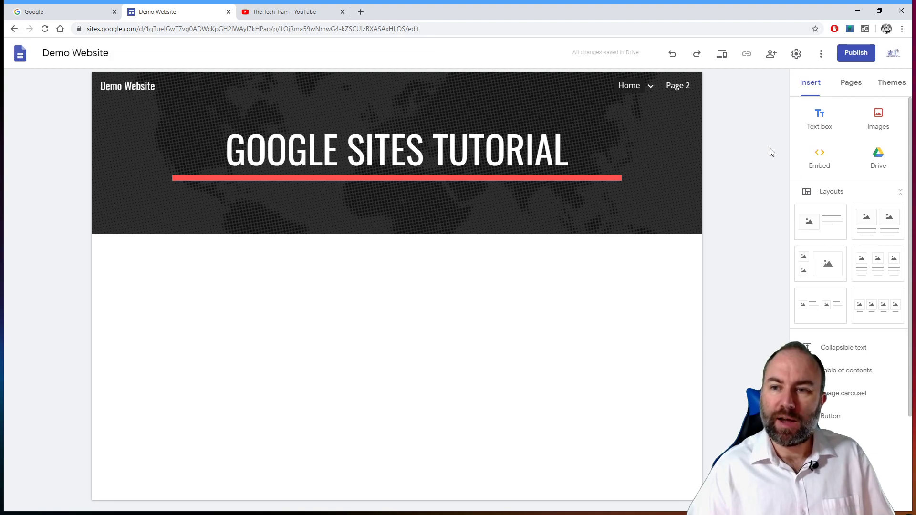
{"action": "left_click", "coordinate": [819, 116]}
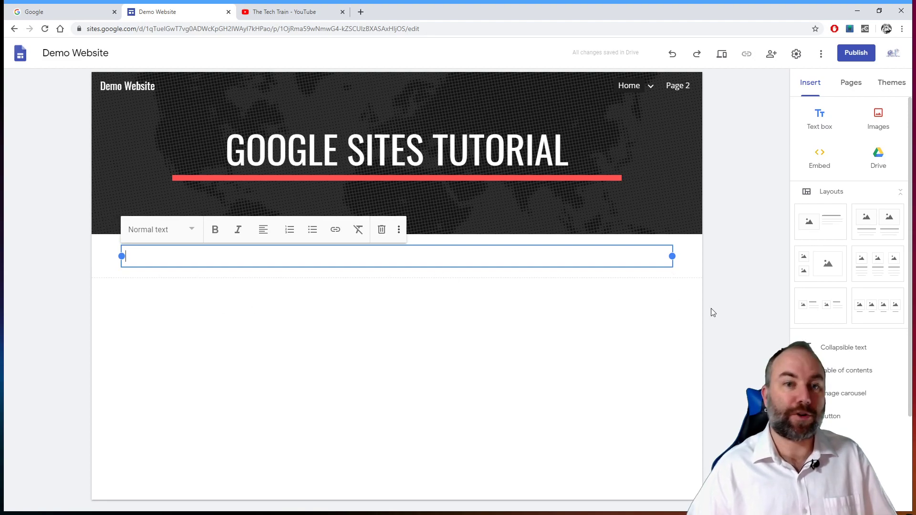
{"action": "type", "text": "Here an"}
{"action": "type", "text": "I can type "}
{"action": "type", "text": "my"}
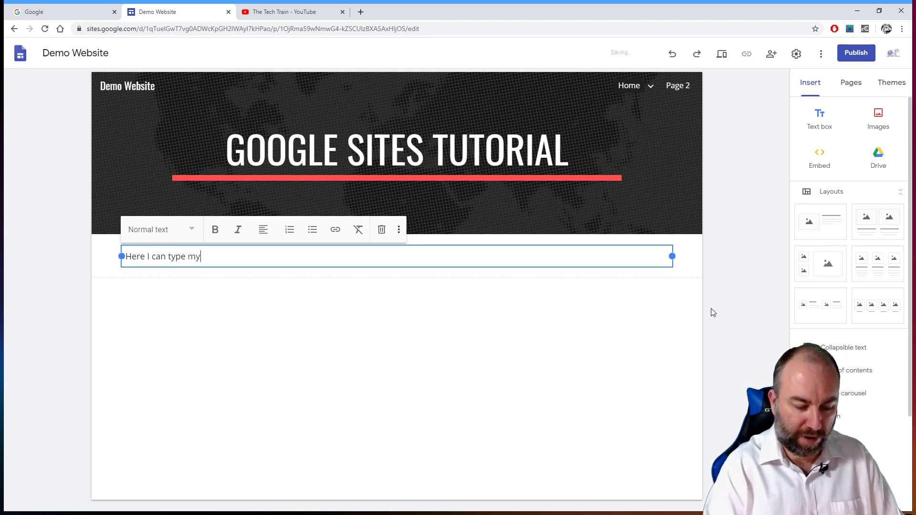
{"action": "type", "text": " introduction"}
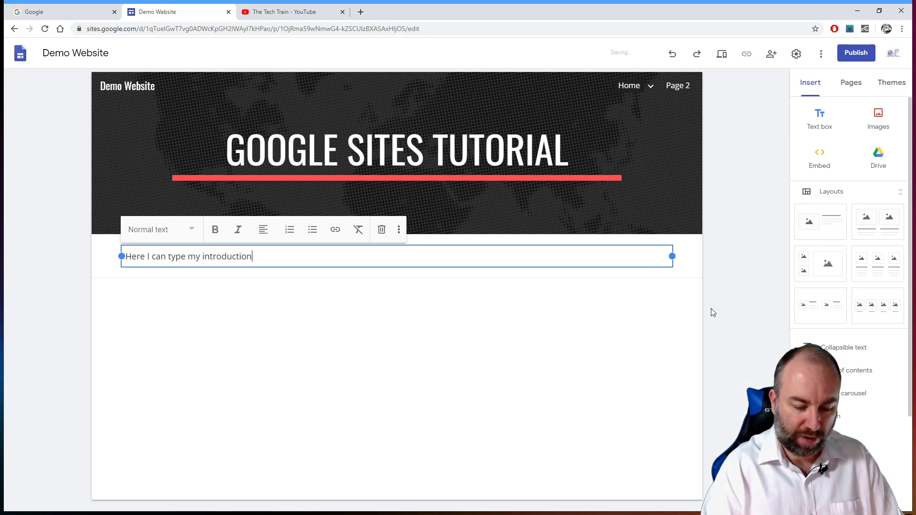
{"action": "type", "text": ", or whatever oth"}
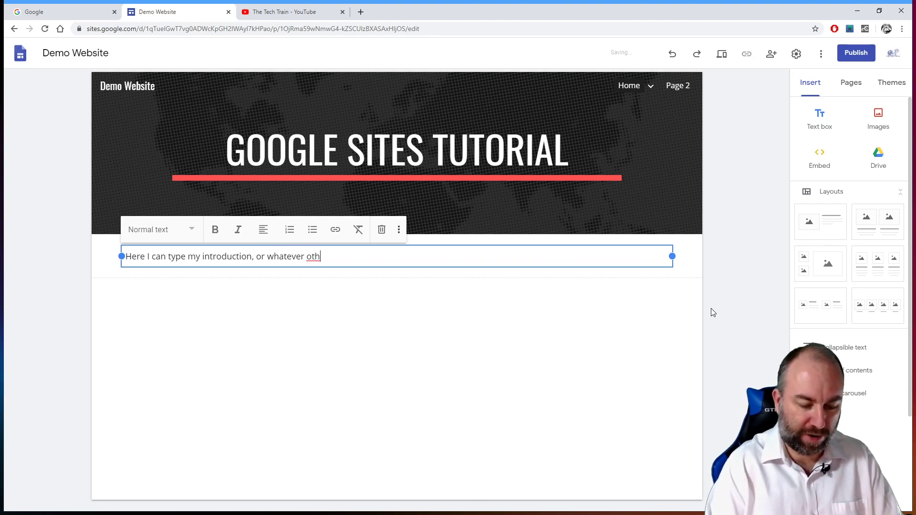
{"action": "type", "text": "er text I want to"}
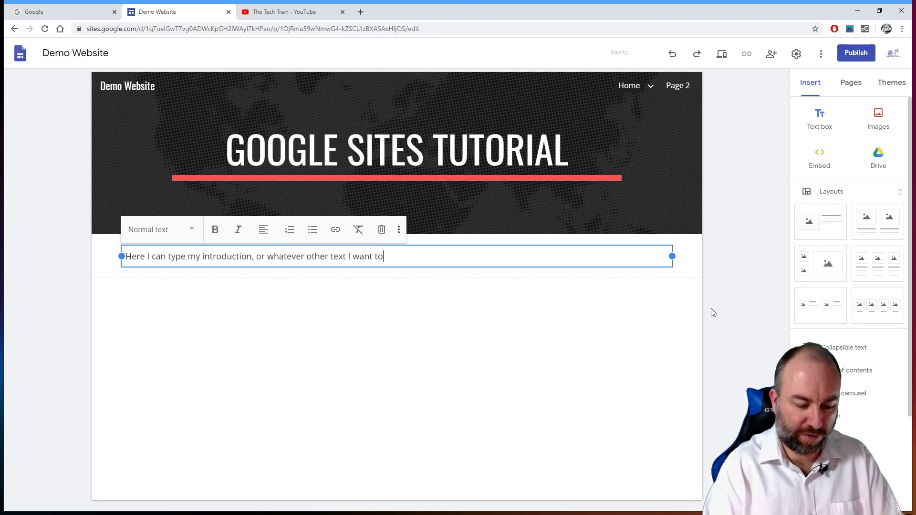
{"action": "type", "text": " appear at the top."}
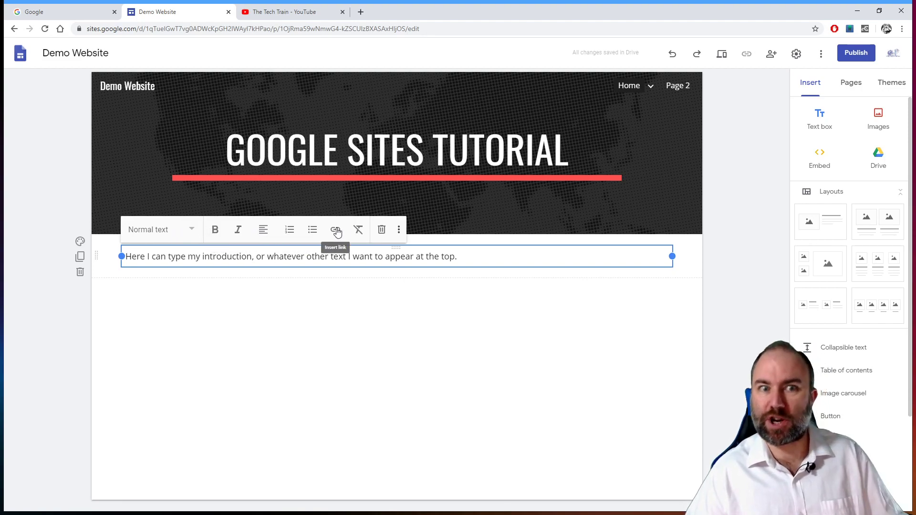
- Try the Title, Heading, Subheading and Small styles on the introduction text, and return it to Normal text
{"action": "left_click", "coordinate": [192, 231]}
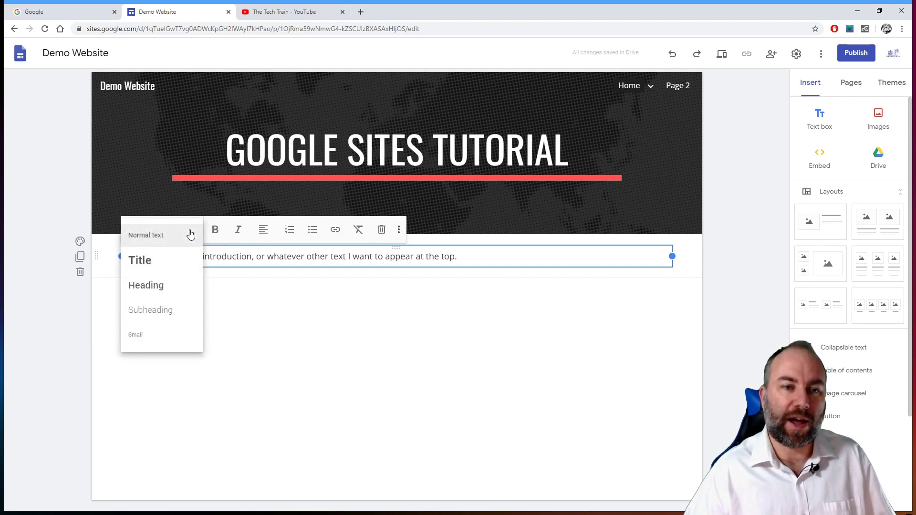
{"action": "left_click", "coordinate": [166, 265]}
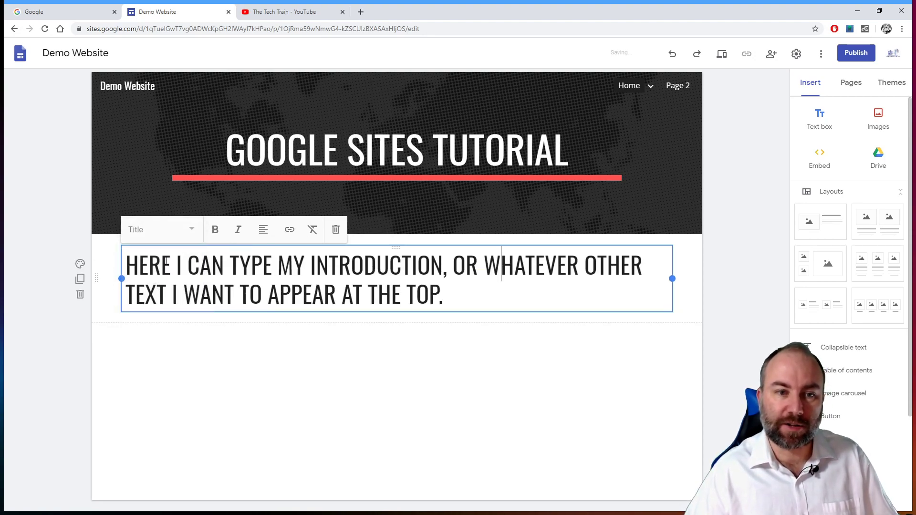
{"action": "left_click", "coordinate": [195, 231]}
{"action": "left_click", "coordinate": [157, 286]}
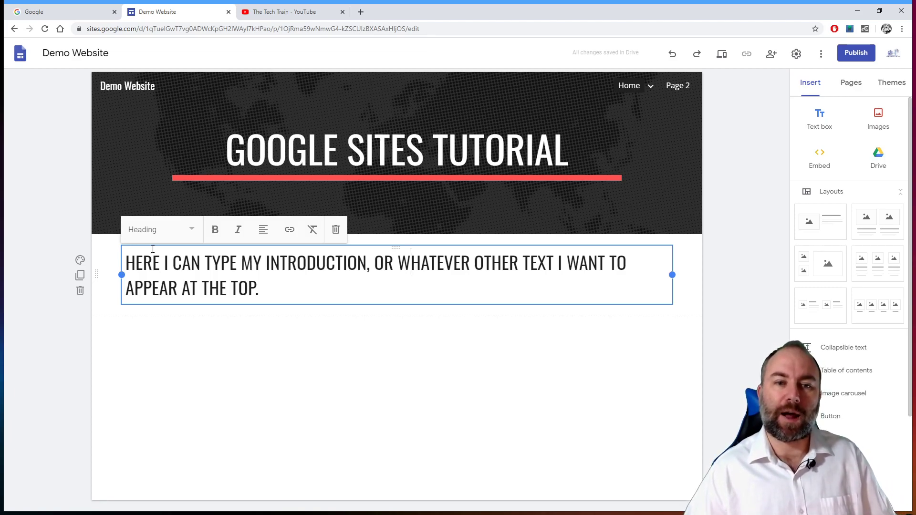
{"action": "left_click", "coordinate": [194, 229]}
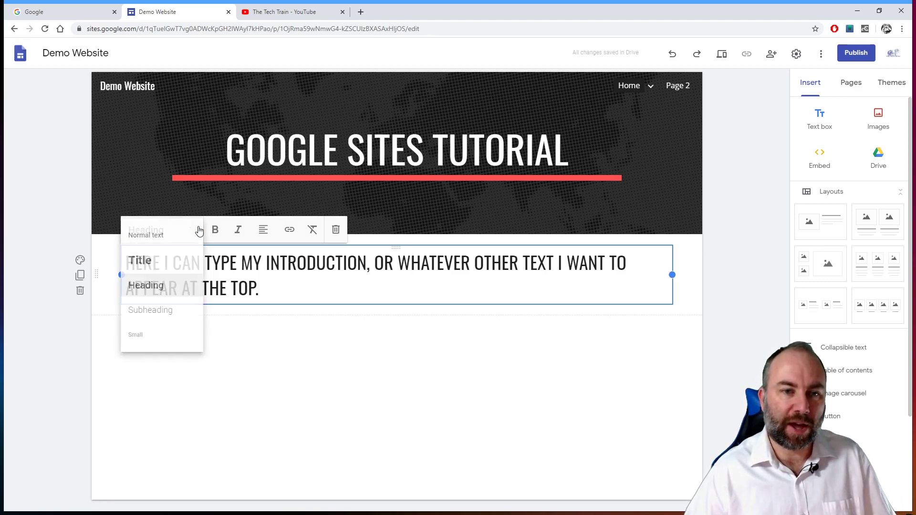
{"action": "left_click", "coordinate": [149, 310]}
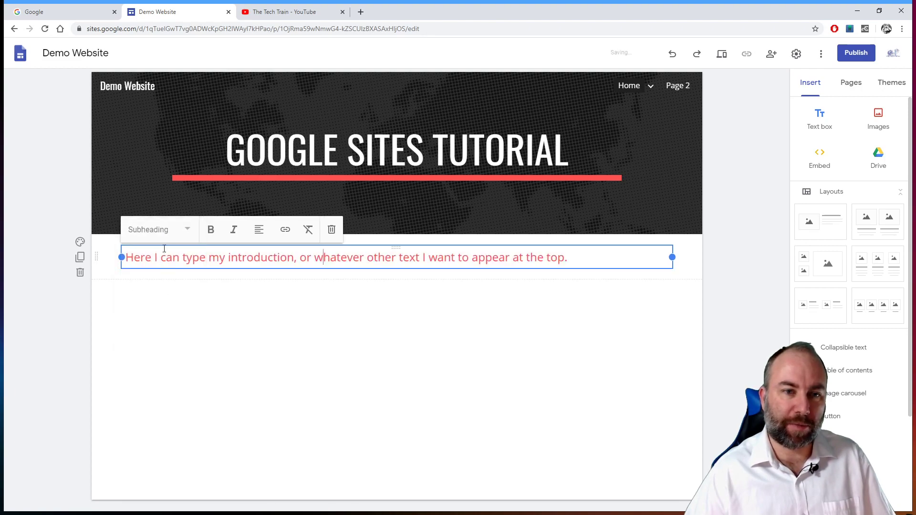
{"action": "left_click", "coordinate": [183, 229]}
{"action": "left_click", "coordinate": [257, 275]}
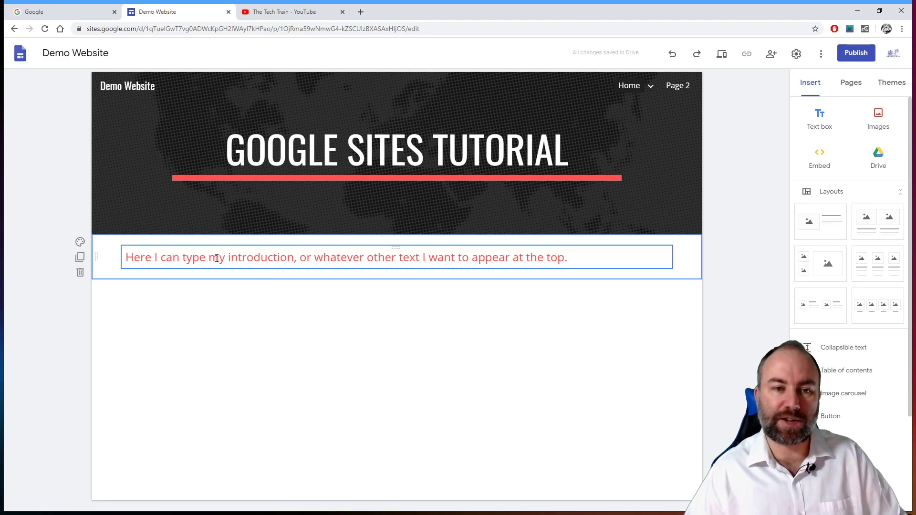
{"action": "left_click", "coordinate": [148, 257]}
{"action": "left_click", "coordinate": [174, 233]}
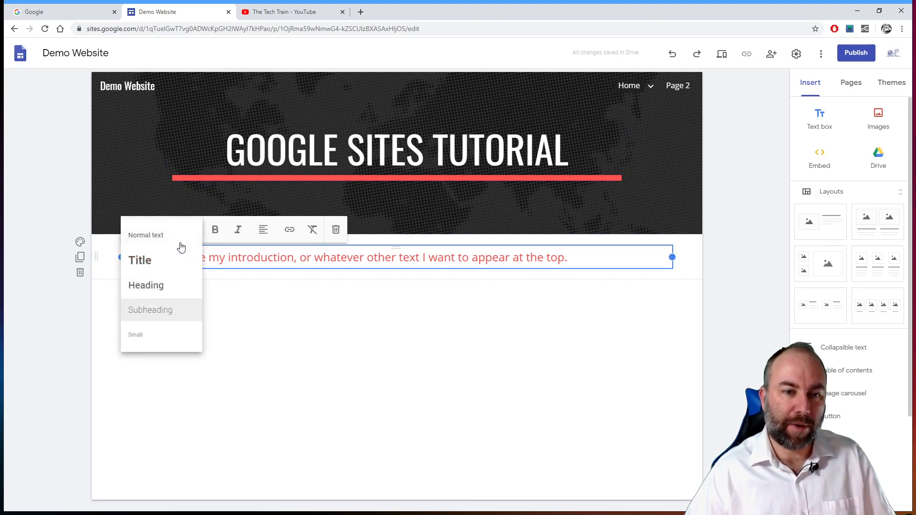
{"action": "left_click", "coordinate": [146, 335]}
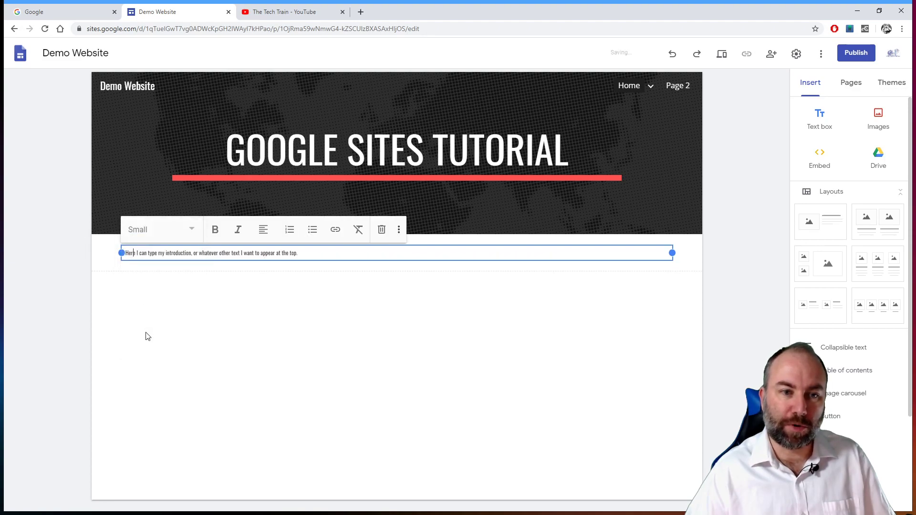
{"action": "left_click", "coordinate": [188, 231]}
{"action": "left_click", "coordinate": [166, 236]}
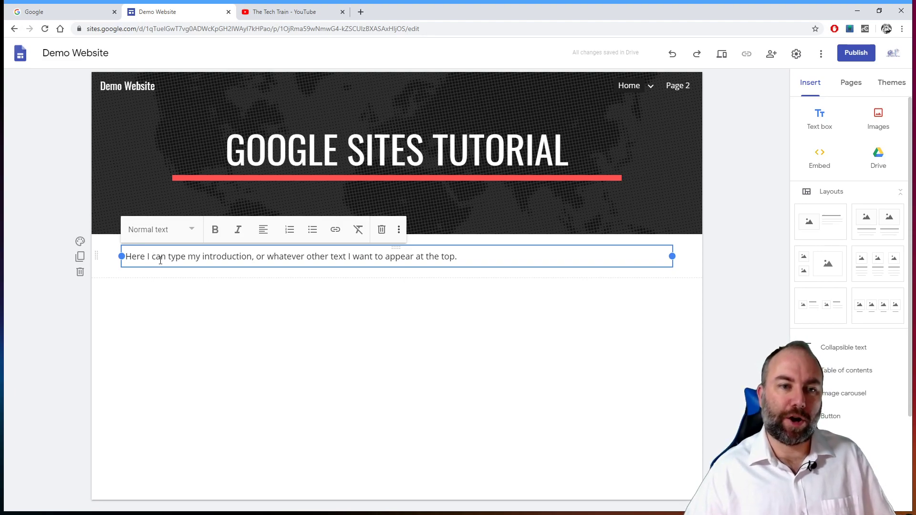
- Try the Emphasis 1 background on the introduction text's section, and apply Emphasis 2
{"action": "left_click", "coordinate": [86, 243]}
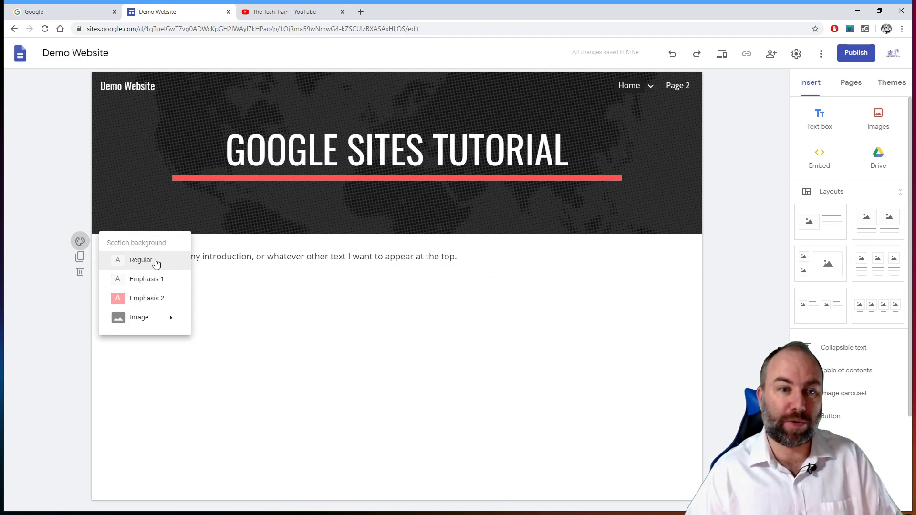
{"action": "left_click", "coordinate": [154, 281]}
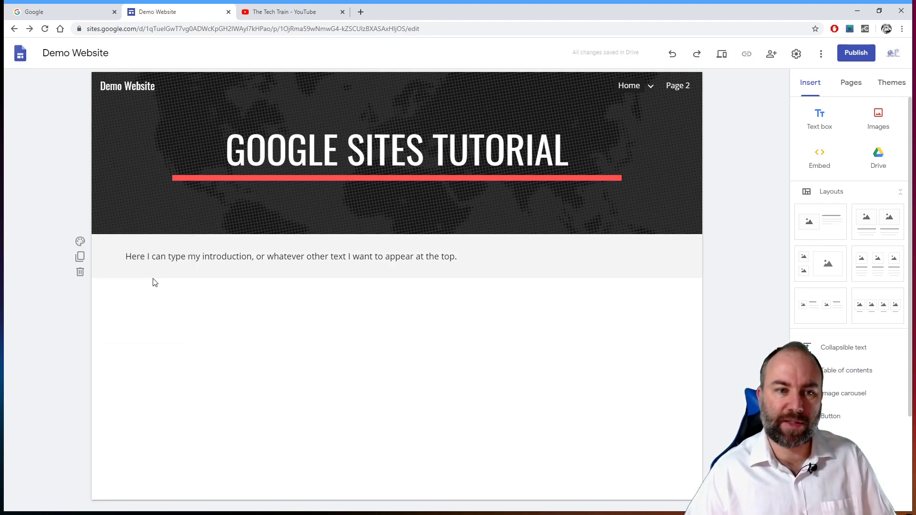
{"action": "left_click", "coordinate": [85, 244]}
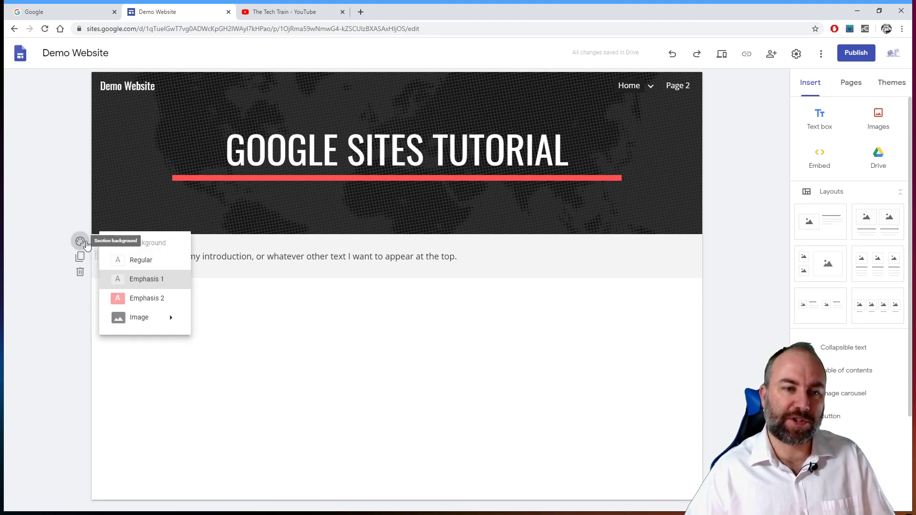
{"action": "left_click", "coordinate": [145, 300]}
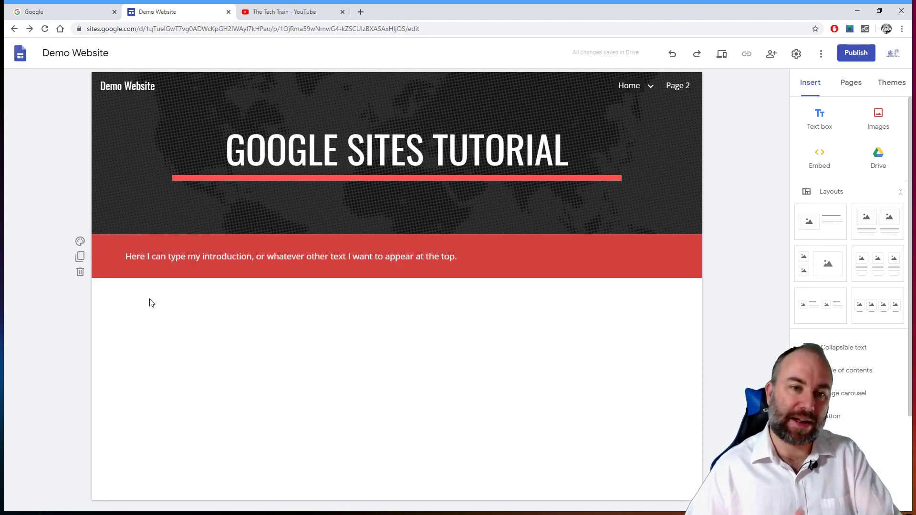
- Check the image options for the introduction section's background without applying one
{"action": "left_click", "coordinate": [80, 242]}
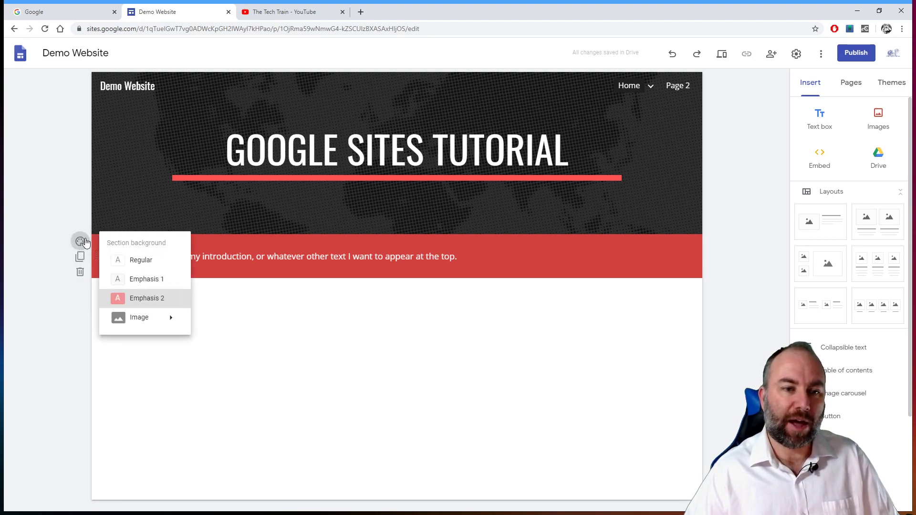
{"action": "mouse_move", "coordinate": [149, 321]}
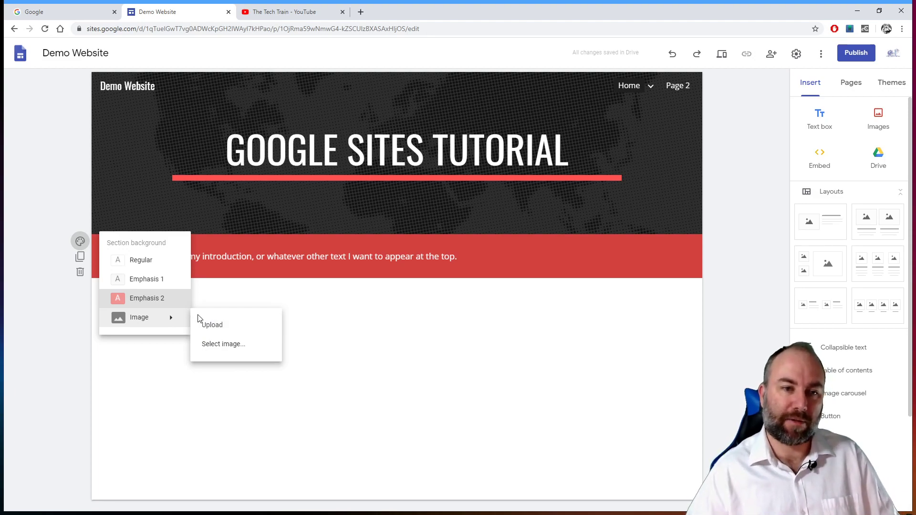
{"action": "left_click", "coordinate": [469, 328]}
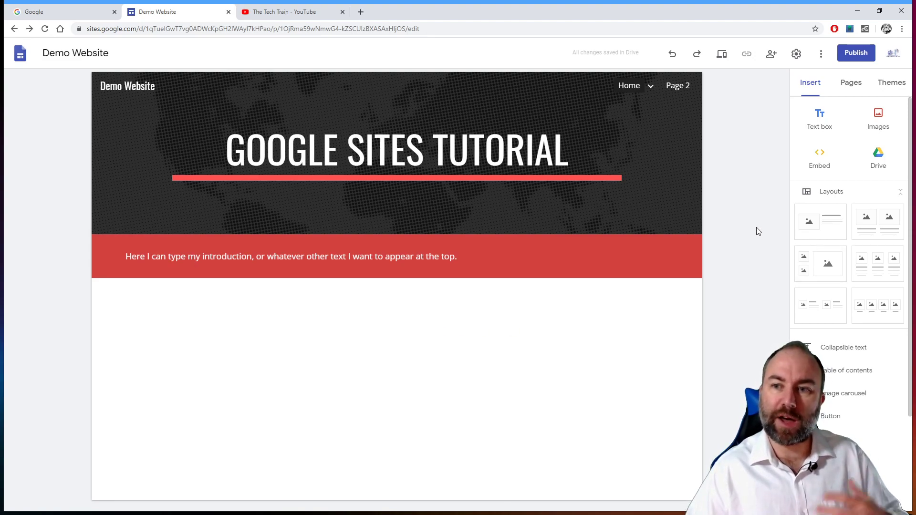
- Upload the image person-typing-on-computer-keyboard-2058128 from the Downloads folder onto the Home page
{"action": "left_click", "coordinate": [878, 117]}
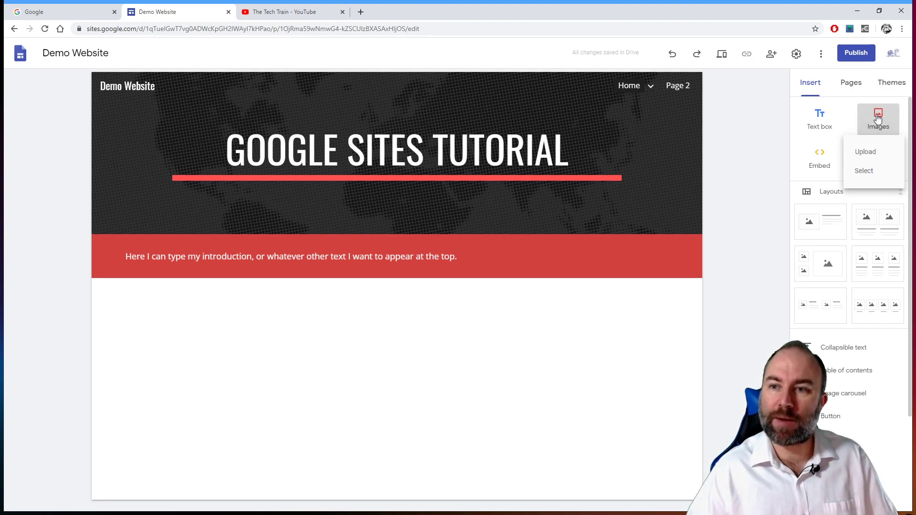
{"action": "left_click", "coordinate": [878, 117]}
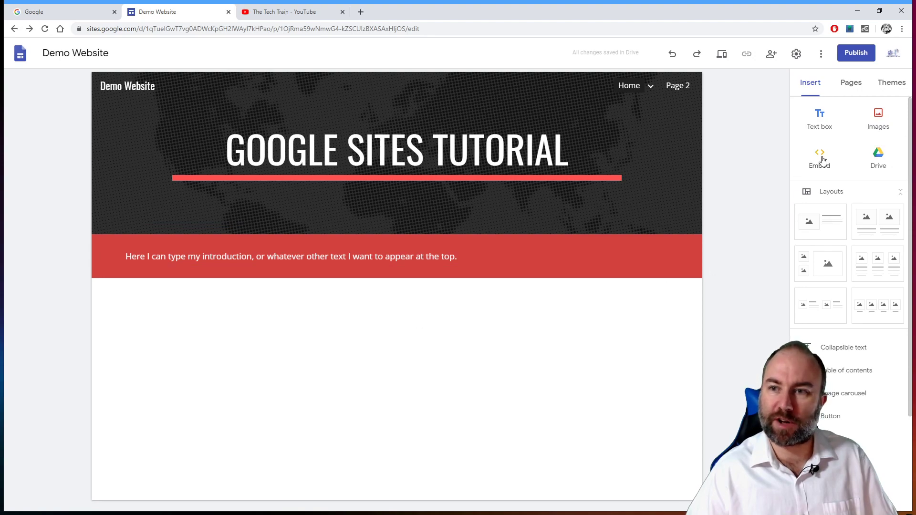
{"action": "left_click", "coordinate": [878, 119]}
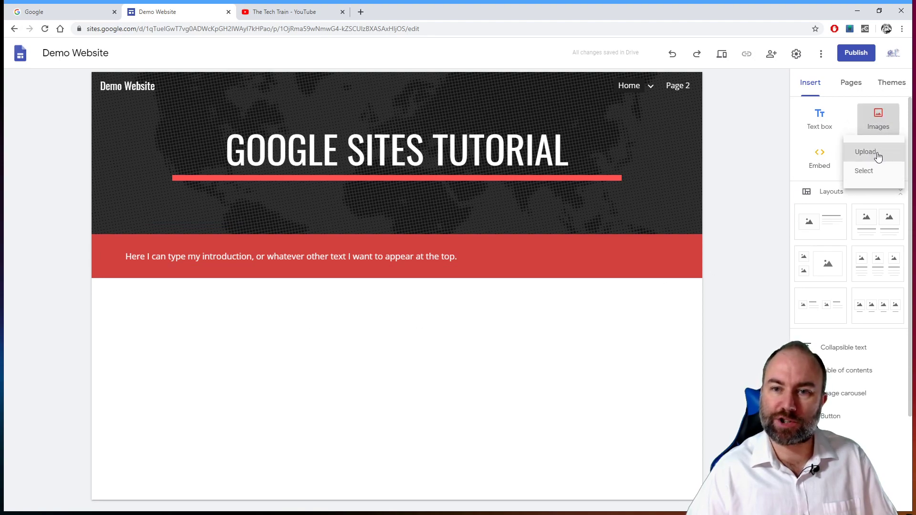
{"action": "left_click", "coordinate": [878, 157]}
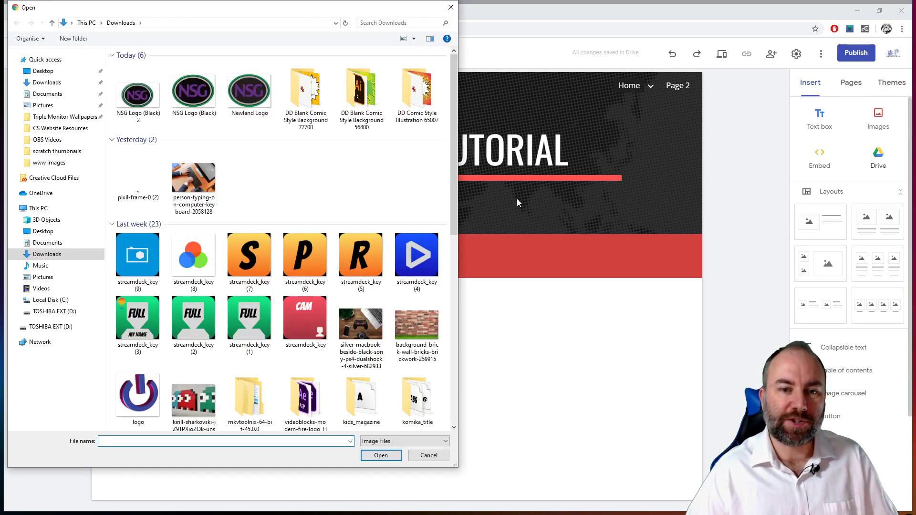
{"action": "double_click", "coordinate": [188, 182]}
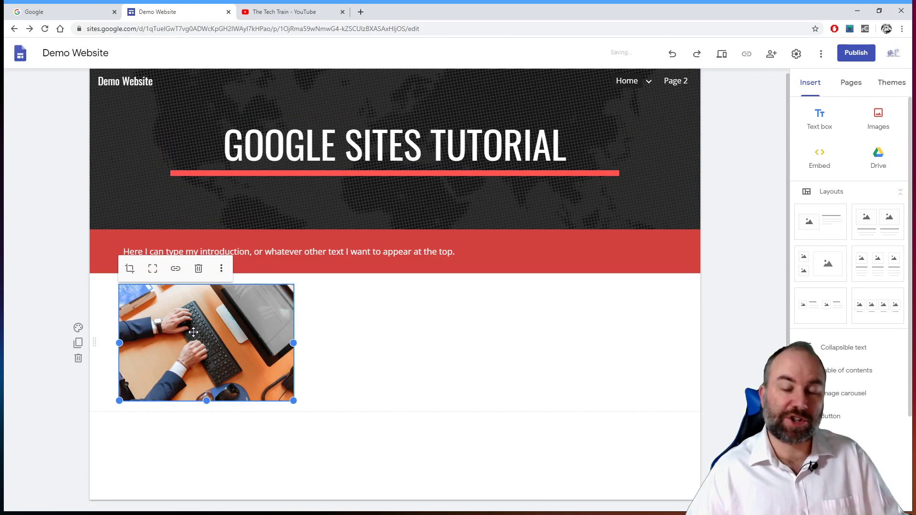
- Enlarge the keyboard photo below the introduction to about half the width of the content area
{"action": "left_click", "coordinate": [410, 343]}
{"action": "left_click_drag", "start_coordinate": [215, 355], "coordinate": [224, 365]}
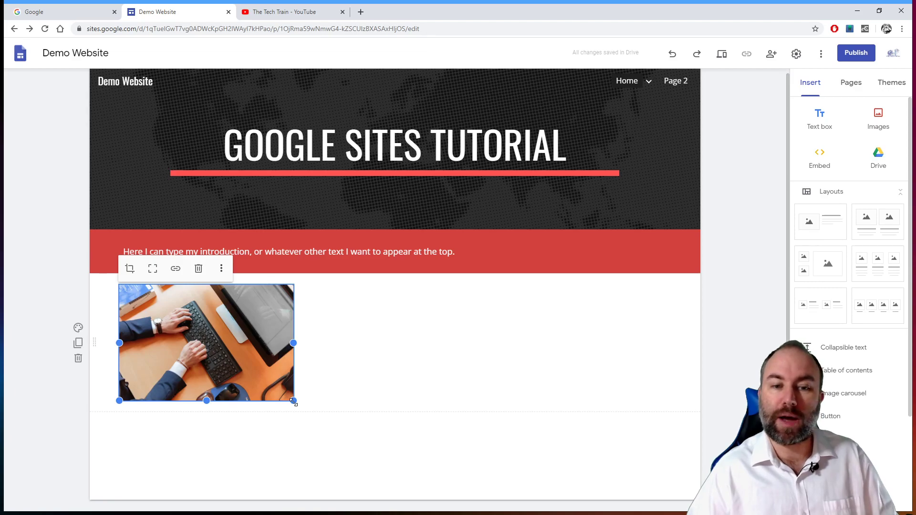
{"action": "left_click_drag", "start_coordinate": [293, 401], "coordinate": [375, 468]}
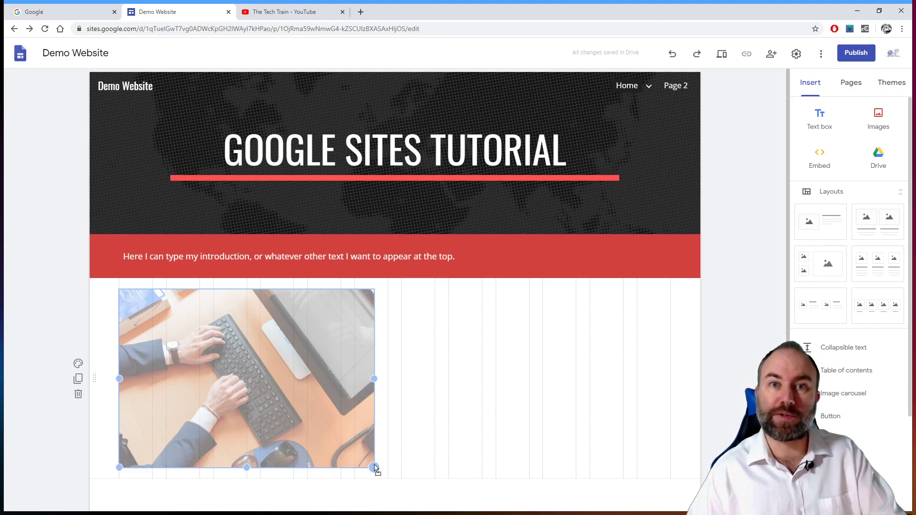
{"action": "left_click_drag", "start_coordinate": [375, 469], "coordinate": [381, 473]}
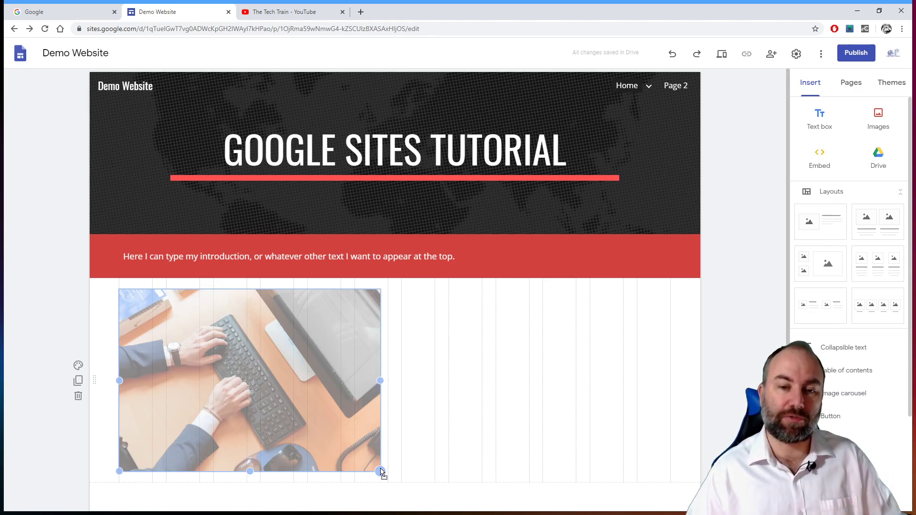
{"action": "left_click_drag", "start_coordinate": [380, 473], "coordinate": [388, 471]}
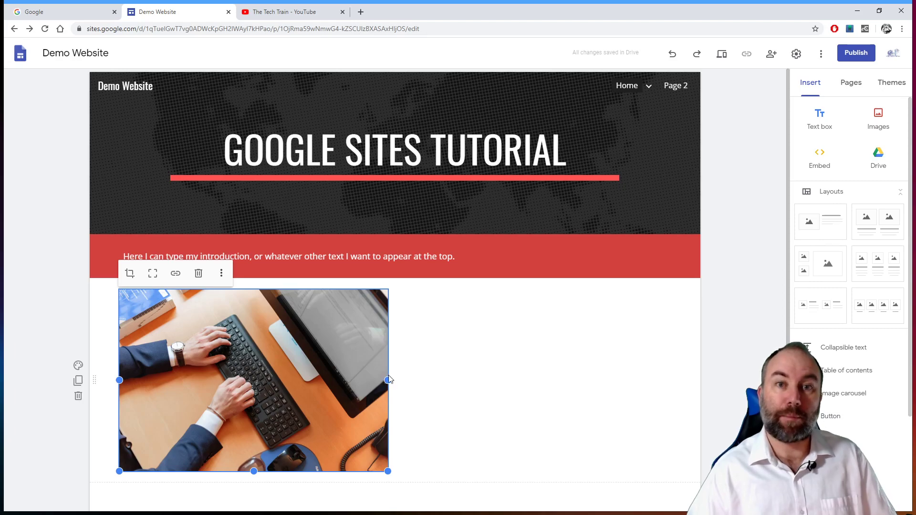
{"action": "left_click", "coordinate": [497, 323]}
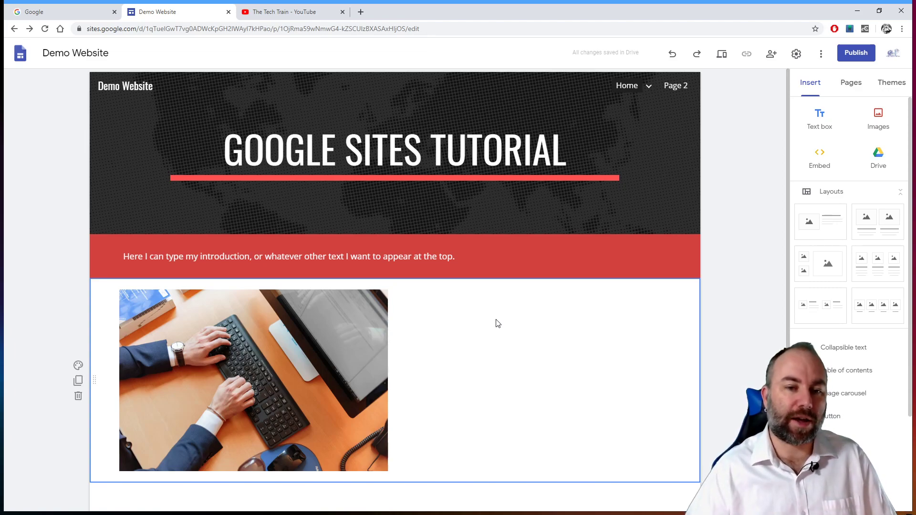
- Check the keyboard photo's additional options, including the ways to replace the image
{"action": "left_click", "coordinate": [288, 359]}
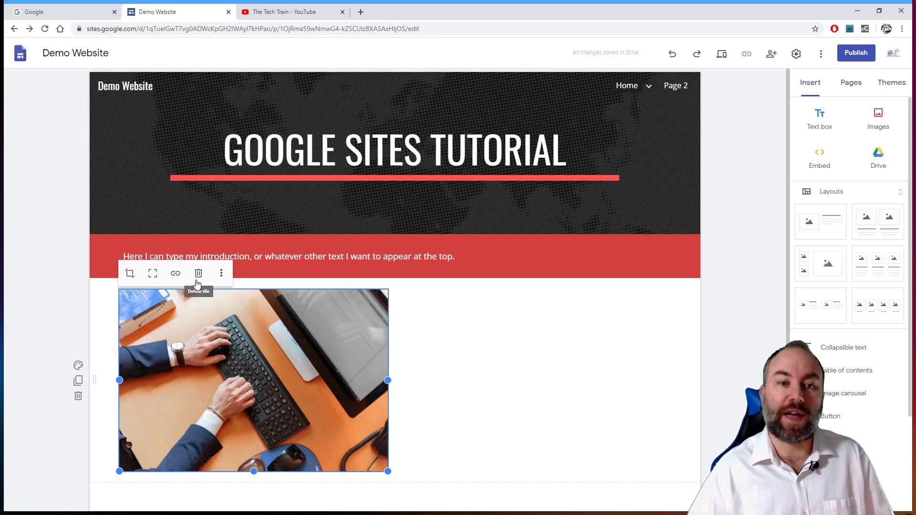
{"action": "left_click", "coordinate": [221, 275]}
{"action": "mouse_move", "coordinate": [223, 279]}
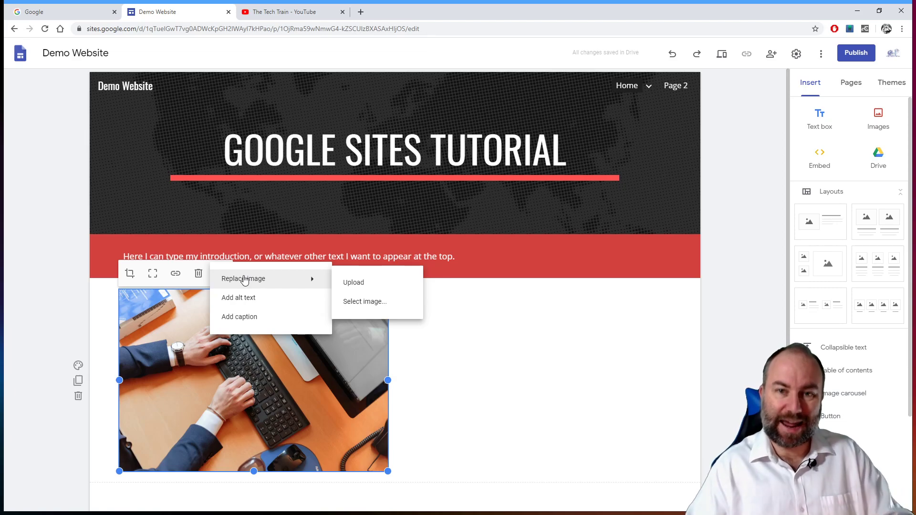
{"action": "left_click", "coordinate": [512, 351]}
- Insert a text box below the keyboard photo reading "Another text box"
{"action": "scroll", "coordinate": [511, 350], "scroll_direction": "down", "scroll_amount": 2}
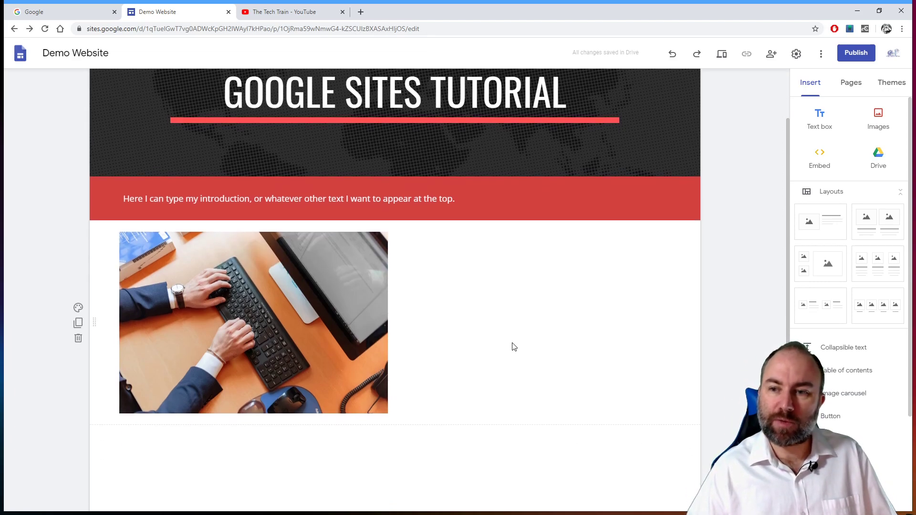
{"action": "left_click", "coordinate": [816, 123]}
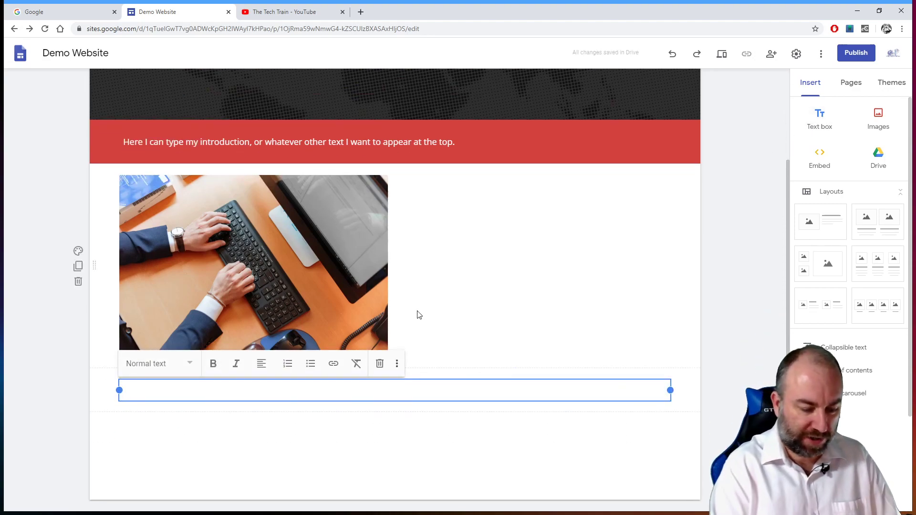
{"action": "type", "text": "Another "}
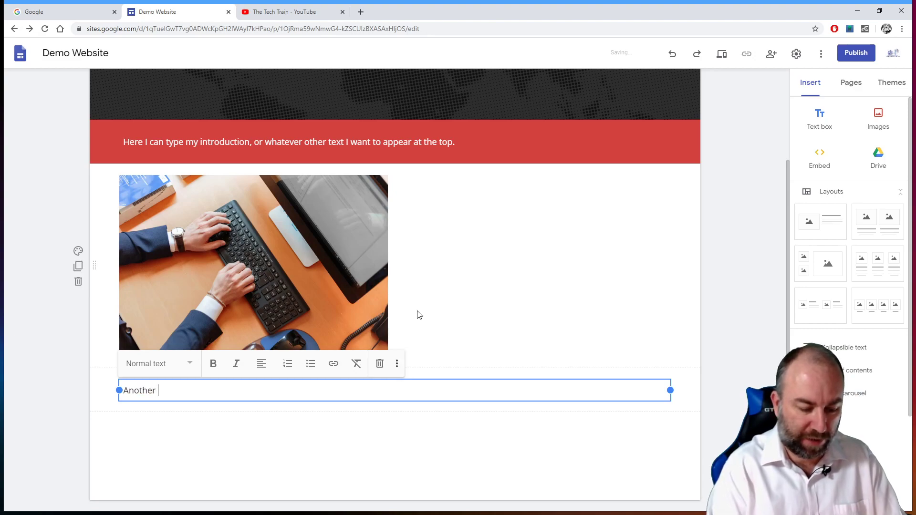
{"action": "type", "text": "text box"}
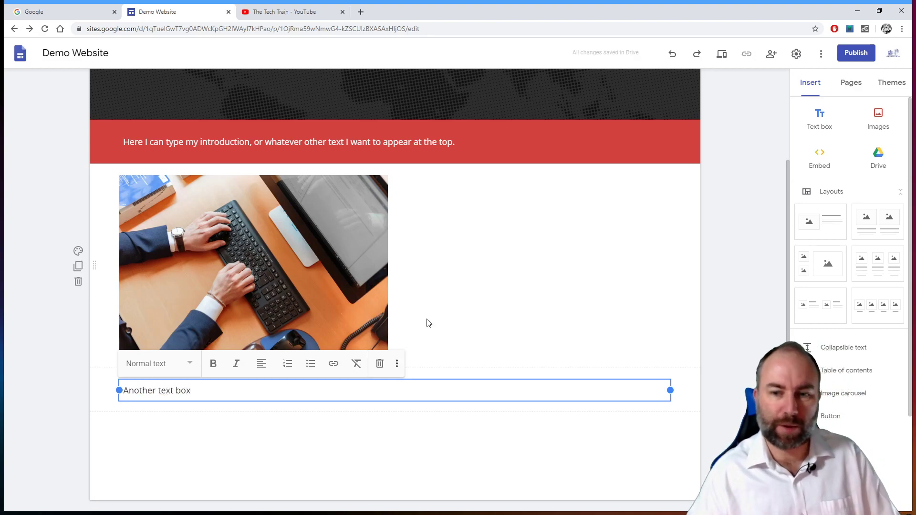
{"action": "left_click", "coordinate": [710, 272]}
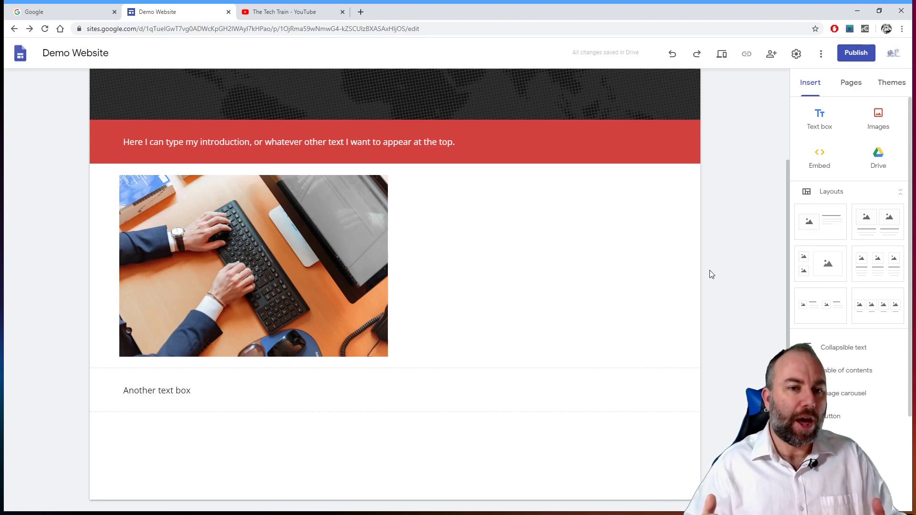
{"action": "left_click", "coordinate": [435, 281]}
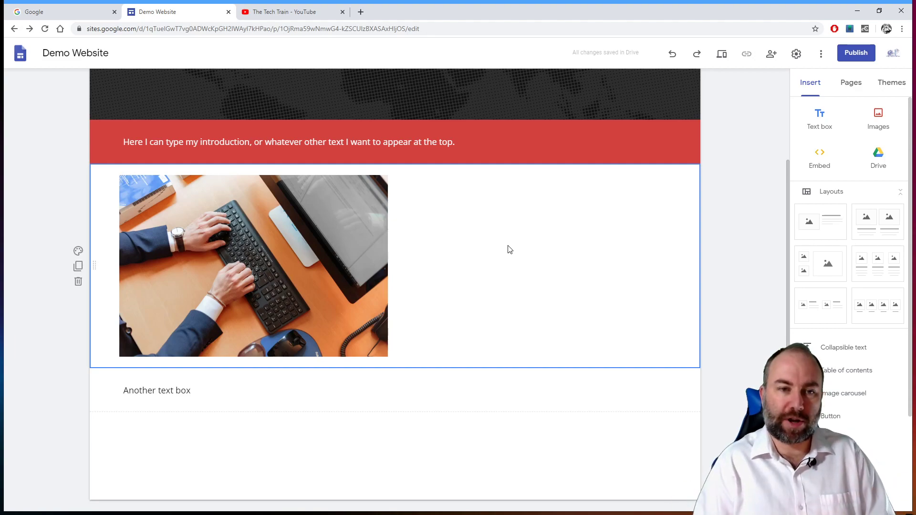
{"action": "left_click", "coordinate": [269, 249]}
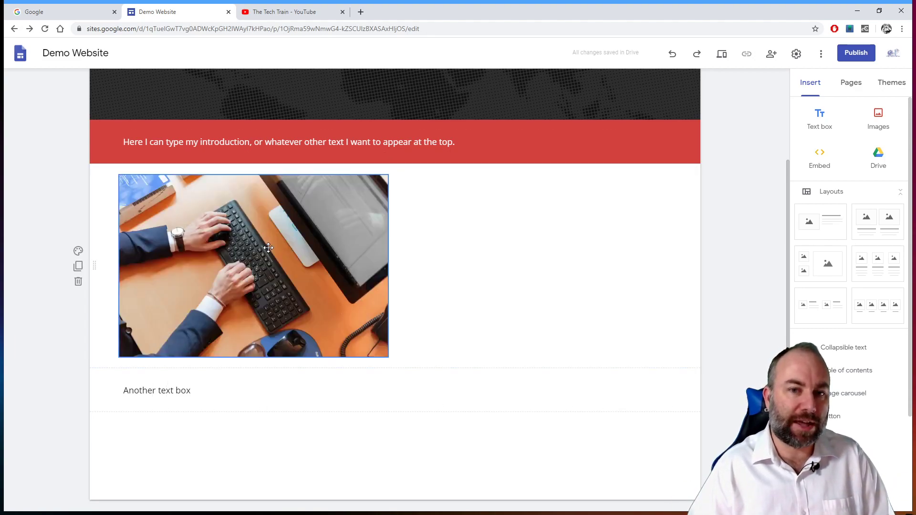
{"action": "left_click", "coordinate": [508, 264]}
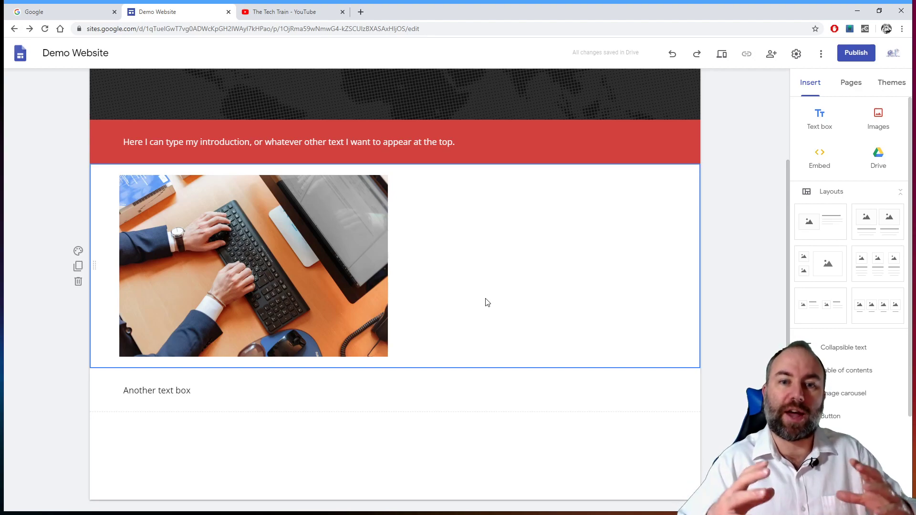
- Move the "Another text box" section above the section that holds the keyboard photo
{"action": "left_click", "coordinate": [176, 391]}
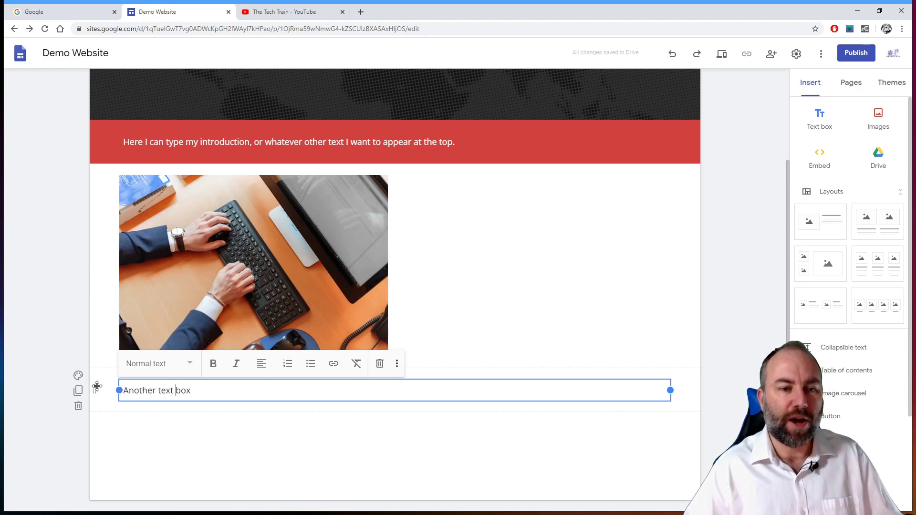
{"action": "left_click_drag", "start_coordinate": [97, 390], "coordinate": [430, 239]}
{"action": "left_click", "coordinate": [487, 186]}
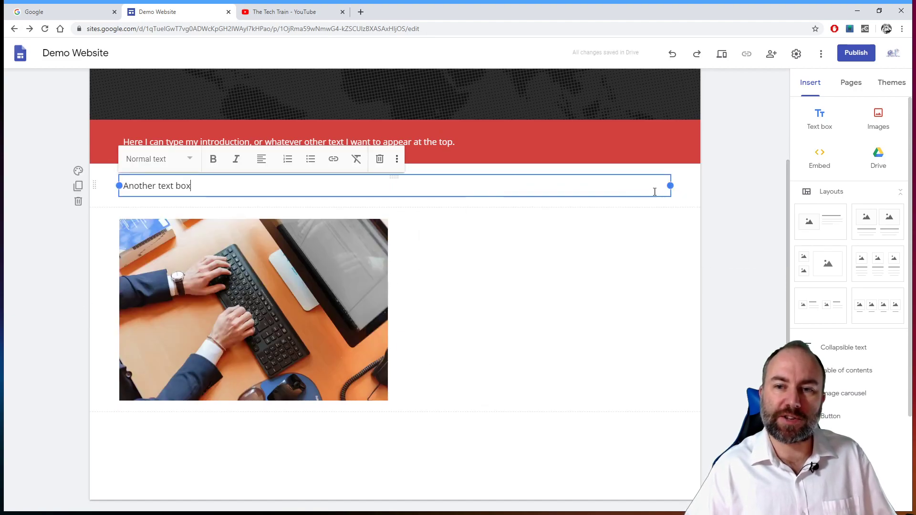
- Narrow the "Another text box" text box to the photo's width and place the photo to its right in the same section
{"action": "left_click_drag", "start_coordinate": [670, 185], "coordinate": [388, 185]}
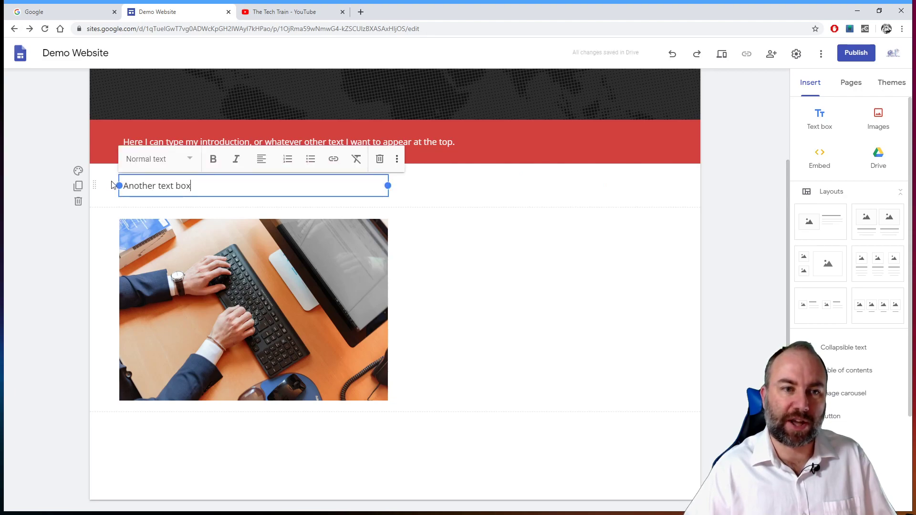
{"action": "left_click_drag", "start_coordinate": [94, 185], "coordinate": [391, 289]}
{"action": "left_click_drag", "start_coordinate": [308, 270], "coordinate": [425, 190]}
{"action": "left_click", "coordinate": [154, 231]}
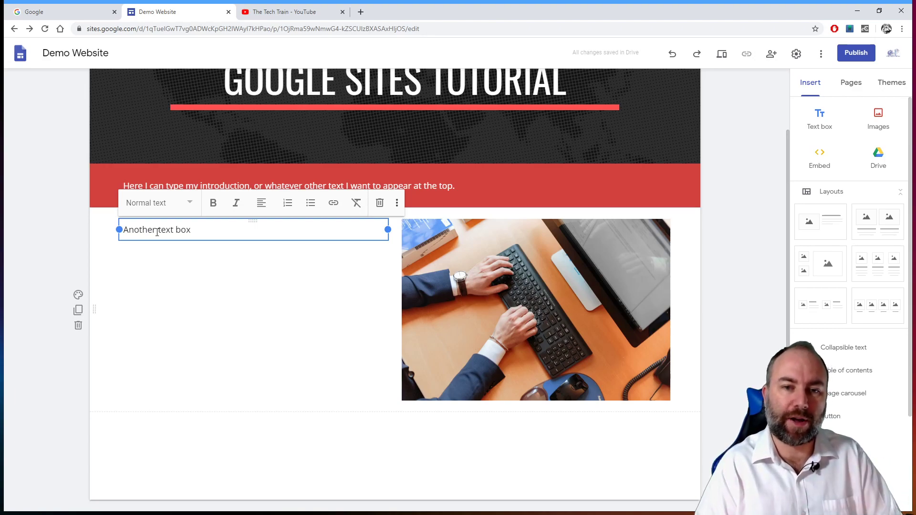
- Try moving the keyboard photo to other positions within the section it shares with the text box
{"action": "left_click", "coordinate": [503, 302]}
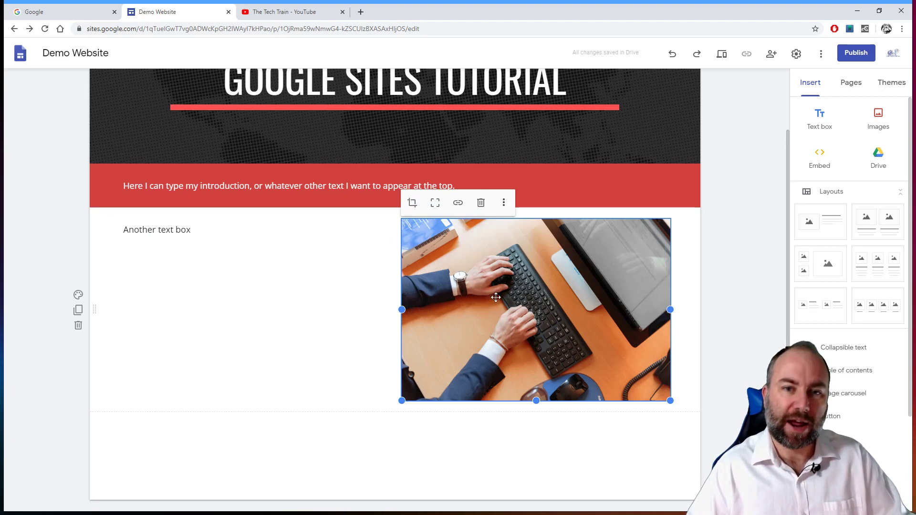
{"action": "left_click_drag", "start_coordinate": [504, 301], "coordinate": [468, 302]}
{"action": "left_click_drag", "start_coordinate": [443, 250], "coordinate": [445, 256]}
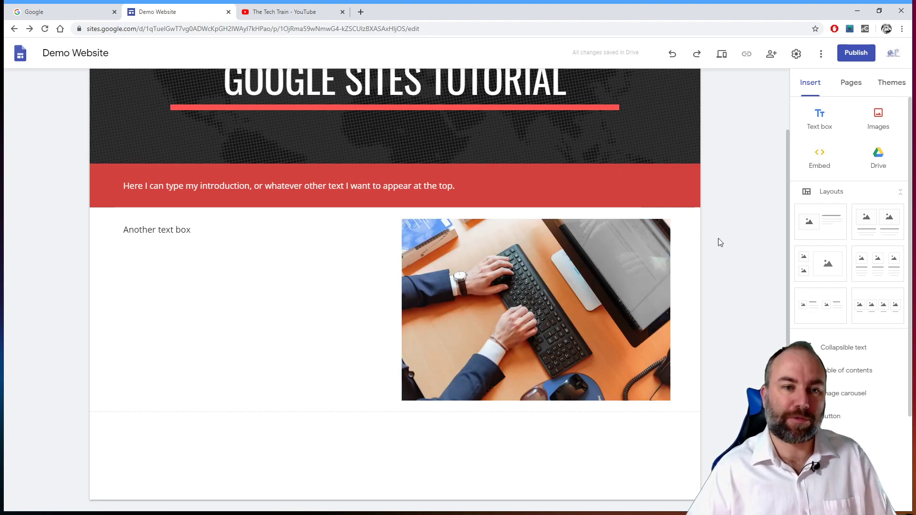
- Extend the "Another text box" text with ", with some more text written here, you can see the gap between the items."
{"action": "left_click", "coordinate": [198, 229]}
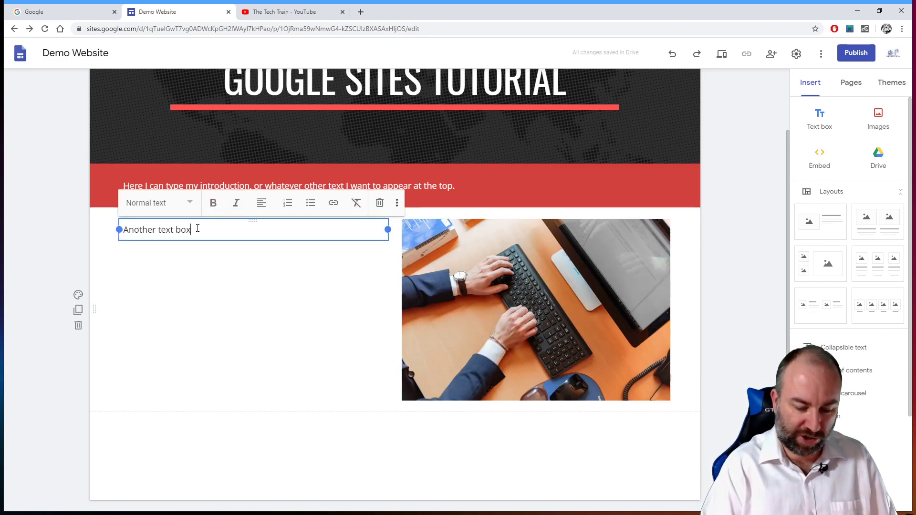
{"action": "type", "text": ", with some more text written here, y"}
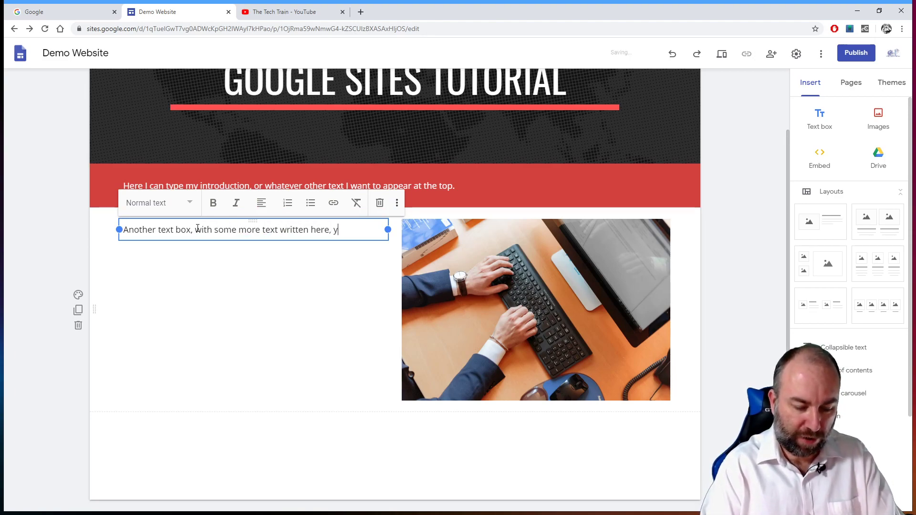
{"action": "type", "text": "ou can see the gap between the items."}
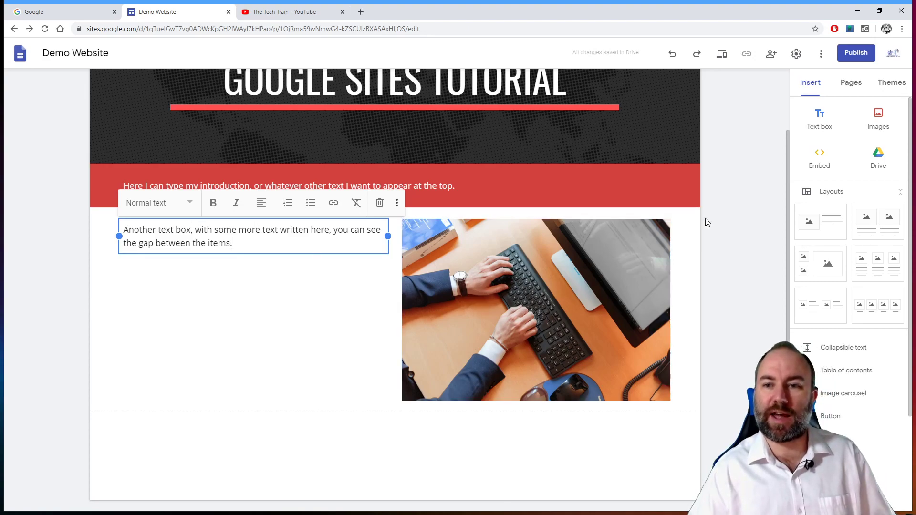
{"action": "left_click", "coordinate": [732, 221]}
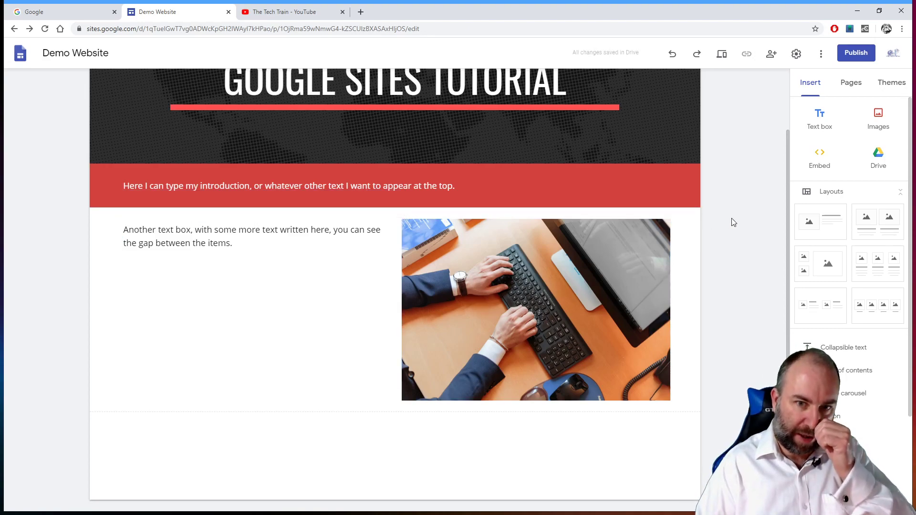
- Crop the keyboard photo from its lower edge to about a third of its height, keeping its width
{"action": "left_click", "coordinate": [616, 276]}
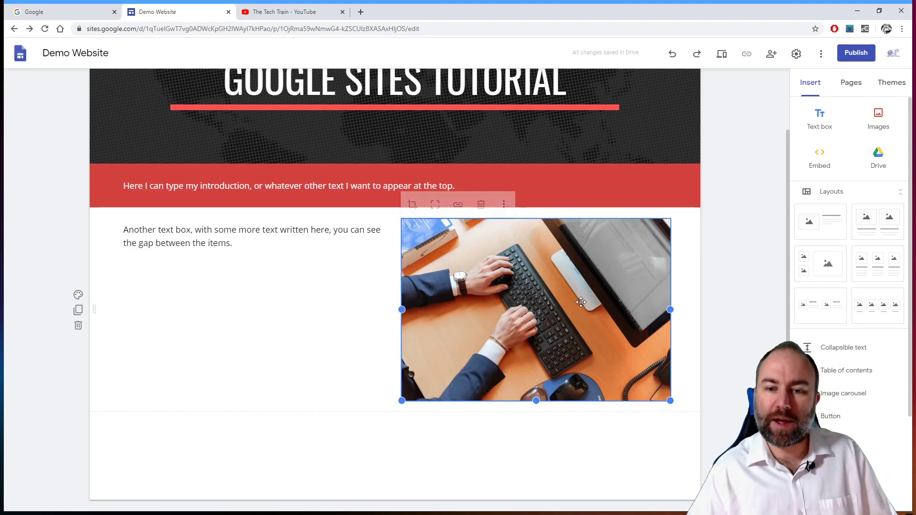
{"action": "left_click_drag", "start_coordinate": [536, 401], "coordinate": [537, 280]}
{"action": "left_click", "coordinate": [732, 293]}
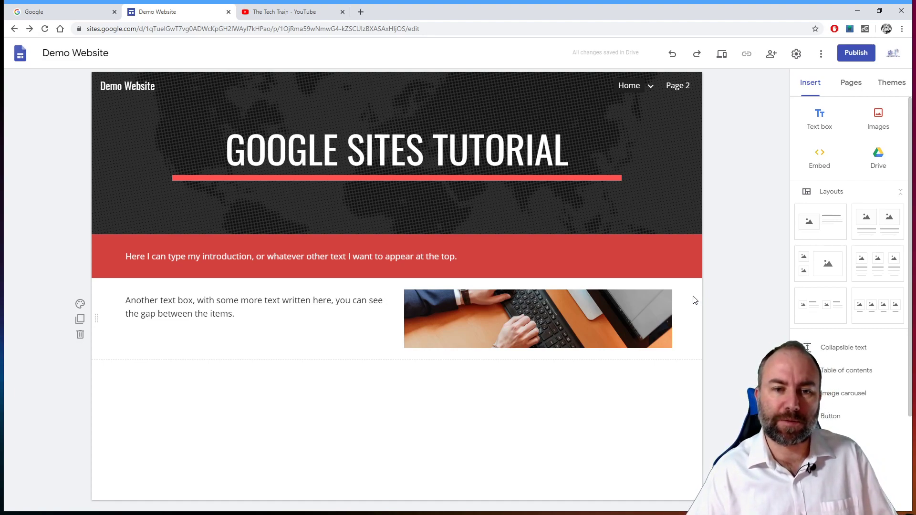
{"action": "left_click", "coordinate": [316, 304]}
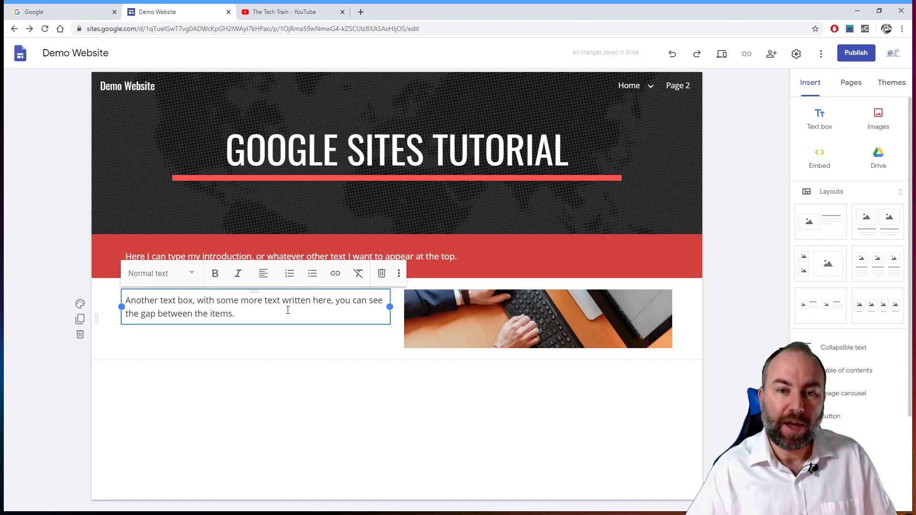
{"action": "left_click", "coordinate": [272, 301]}
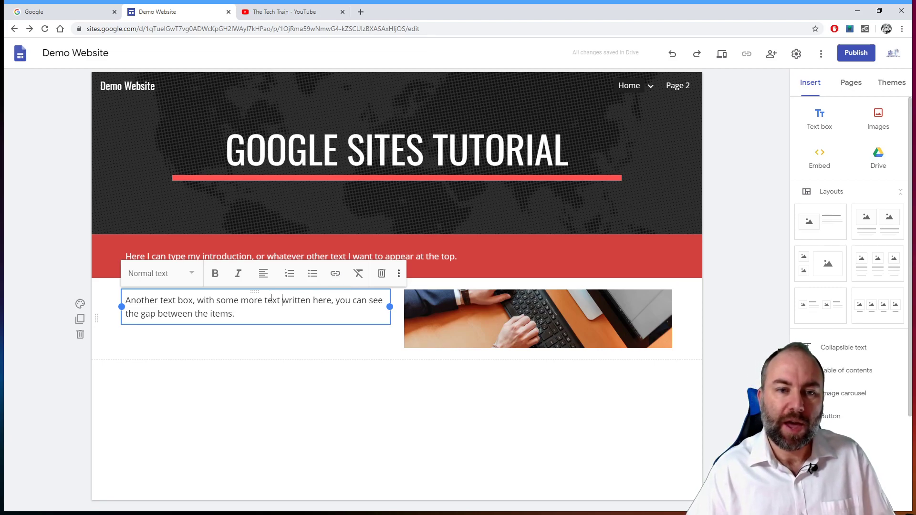
{"action": "left_click_drag", "start_coordinate": [217, 302], "coordinate": [332, 300]}
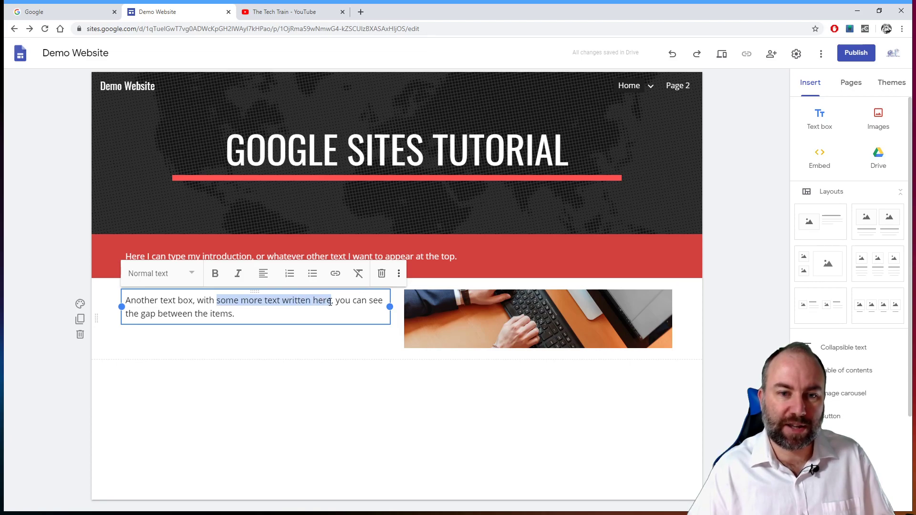
{"action": "left_click", "coordinate": [336, 275]}
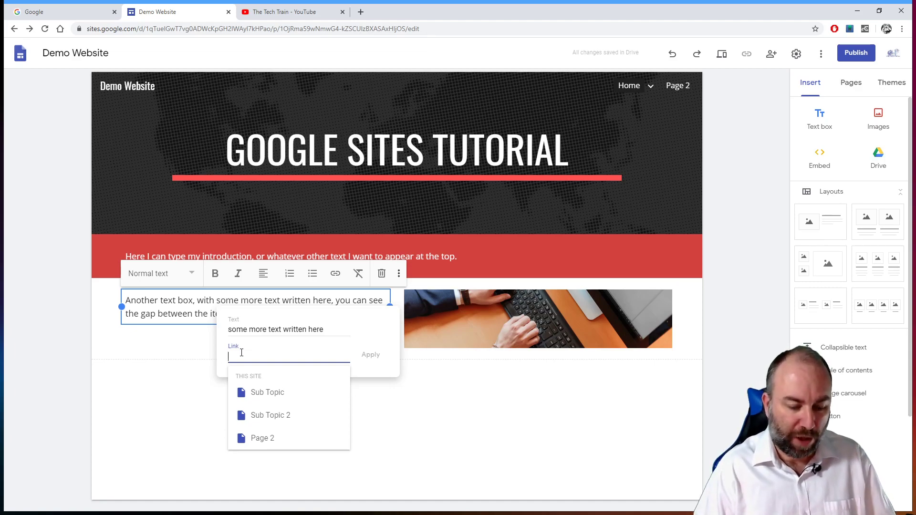
{"action": "type", "text": "http://www"}
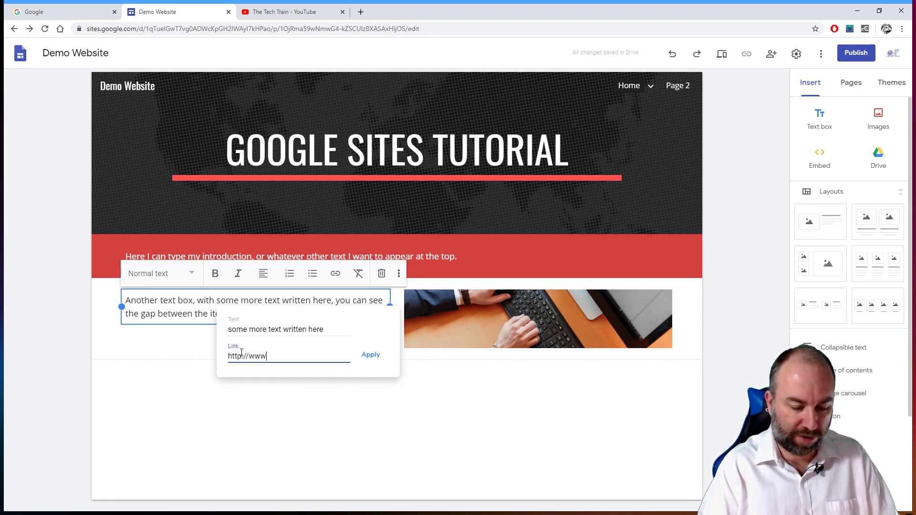
{"action": "type", "text": ".lipsum.com"}
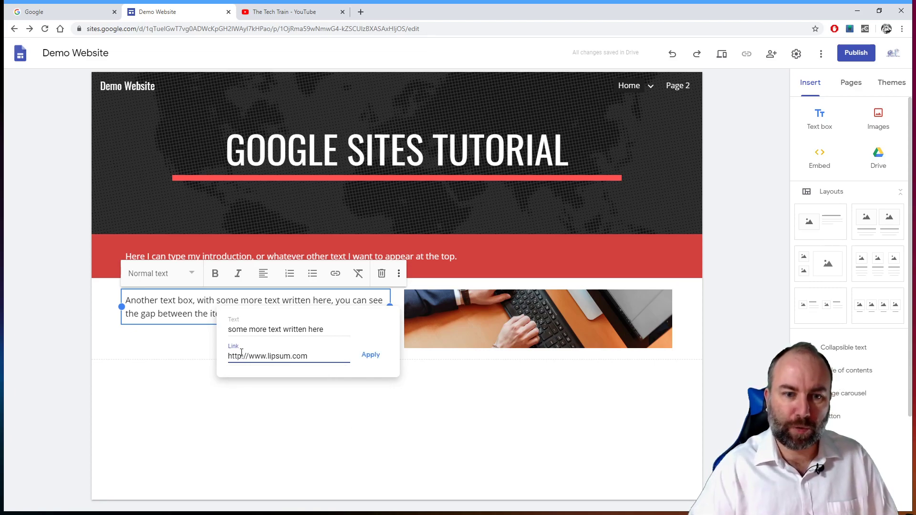
{"action": "left_click", "coordinate": [370, 358]}
{"action": "left_click", "coordinate": [731, 293]}
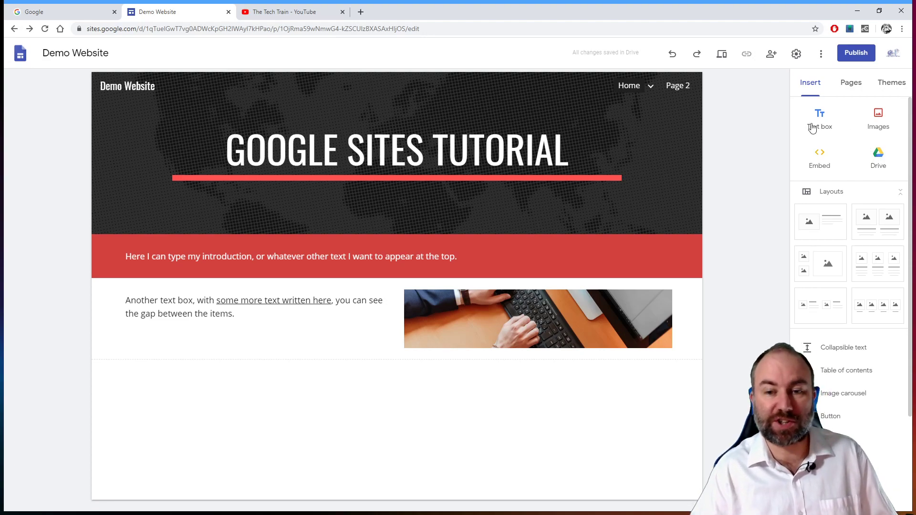
{"action": "left_click", "coordinate": [455, 313]}
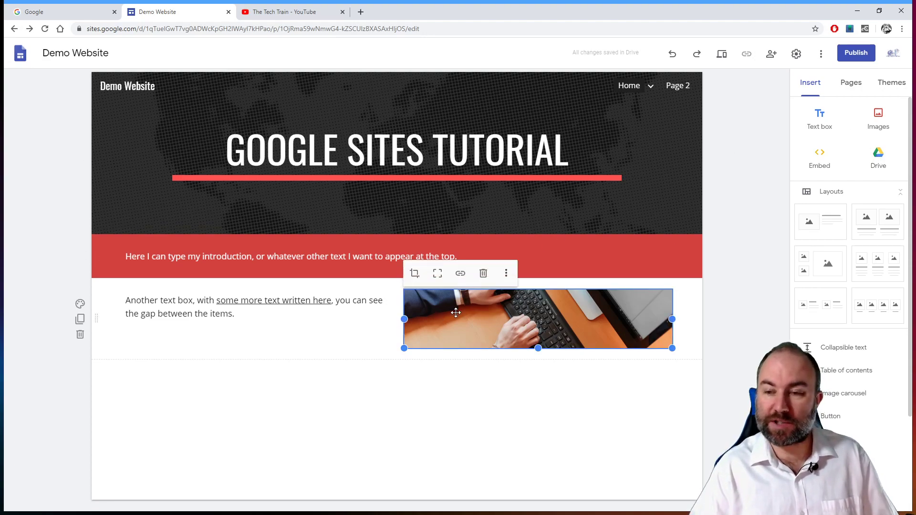
{"action": "left_click", "coordinate": [749, 228]}
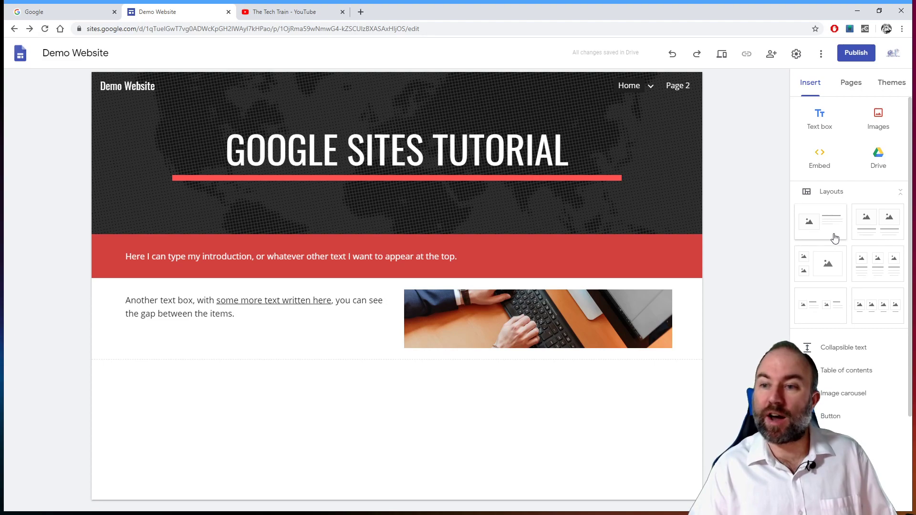
{"action": "mouse_move", "coordinate": [692, 308]}
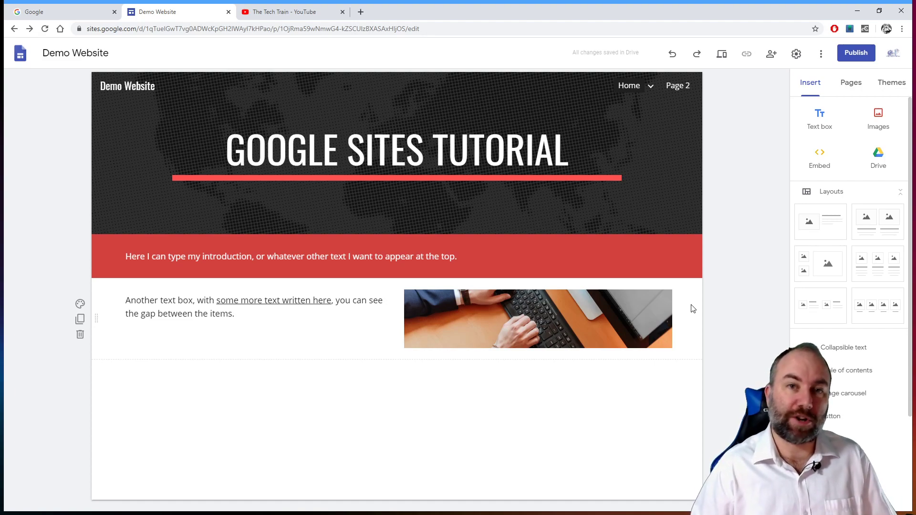
{"action": "left_click", "coordinate": [593, 315]}
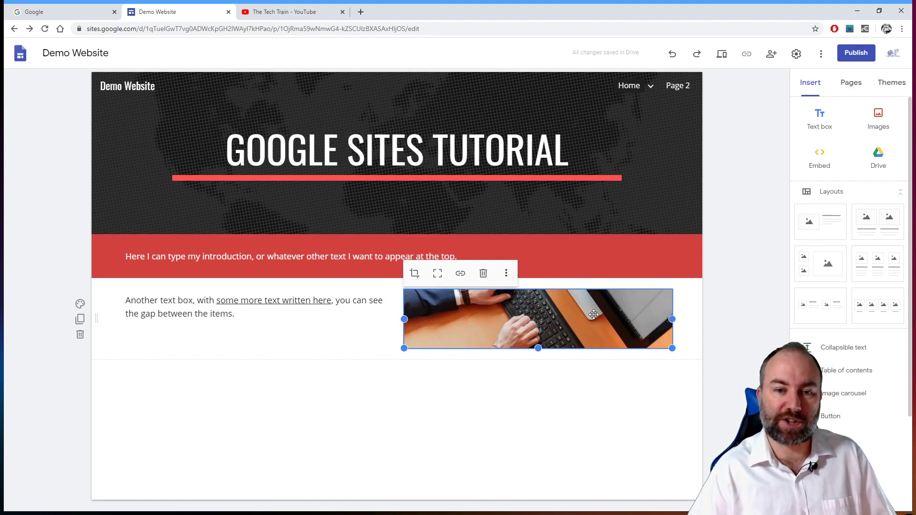
{"action": "left_click", "coordinate": [755, 311]}
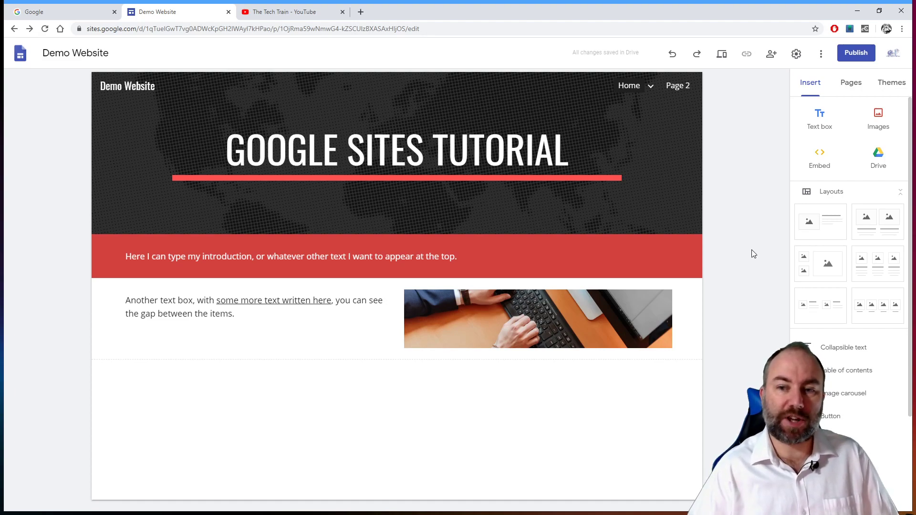
- Insert a divider below the section with the linked text and keyboard photo
{"action": "scroll", "coordinate": [835, 327], "scroll_direction": "down", "scroll_amount": 3}
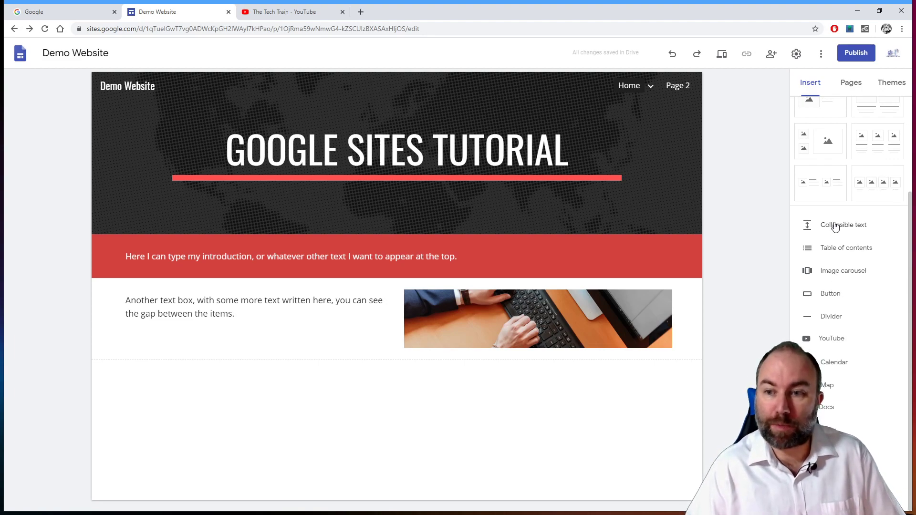
{"action": "left_click", "coordinate": [838, 318]}
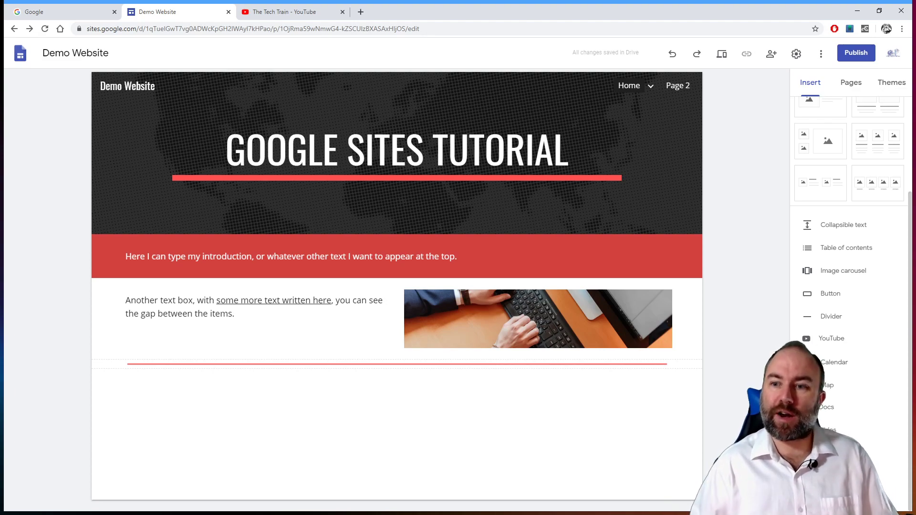
- Start inserting a YouTube video and copy the URL of "Create A 'Wheel of Fortune' Spinning Name Selector in PowerPoint" from the Tech Train channel
{"action": "left_click", "coordinate": [838, 337]}
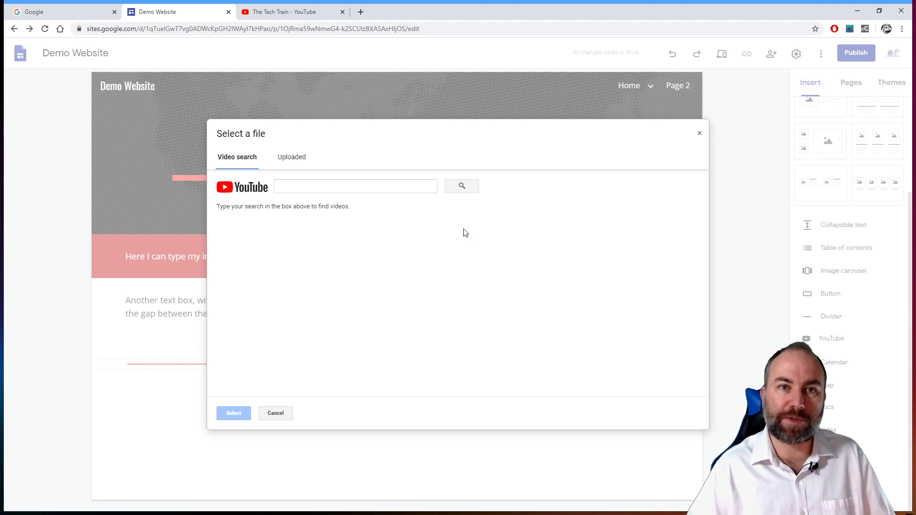
{"action": "left_click", "coordinate": [286, 12]}
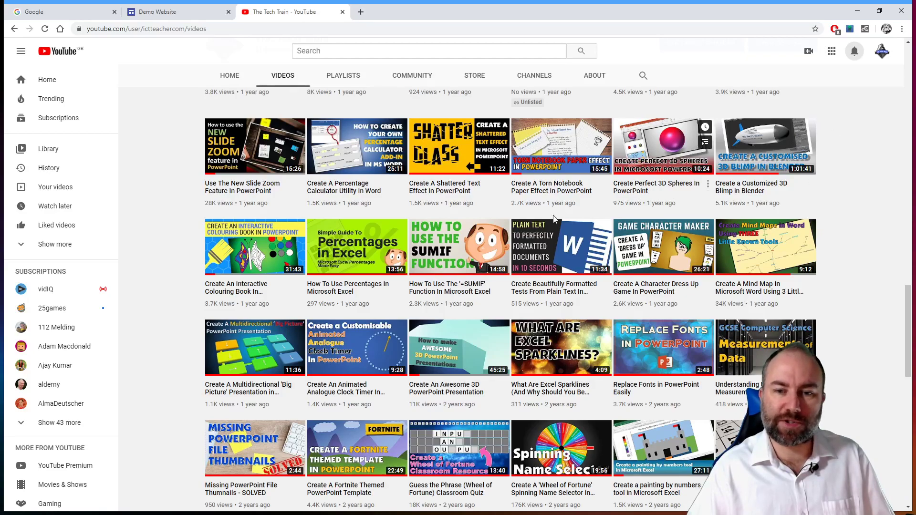
{"action": "middle_click", "coordinate": [544, 487]}
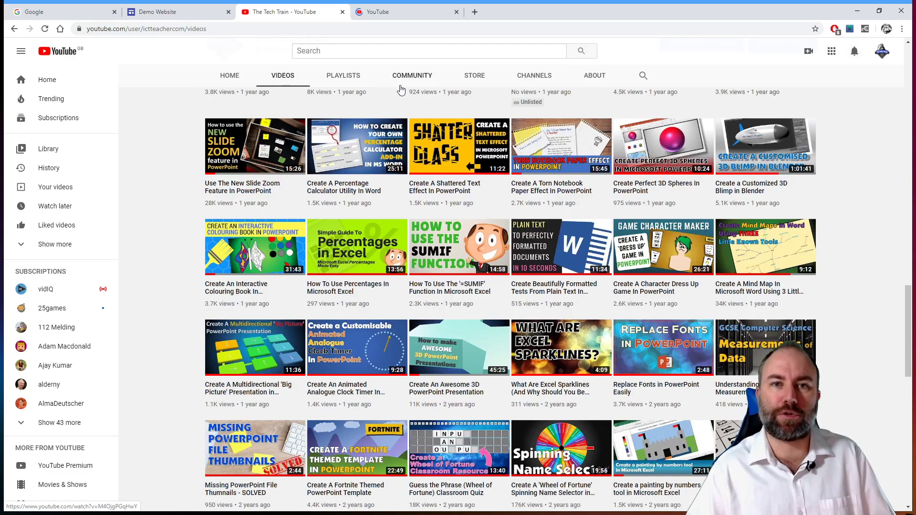
{"action": "left_click", "coordinate": [382, 12]}
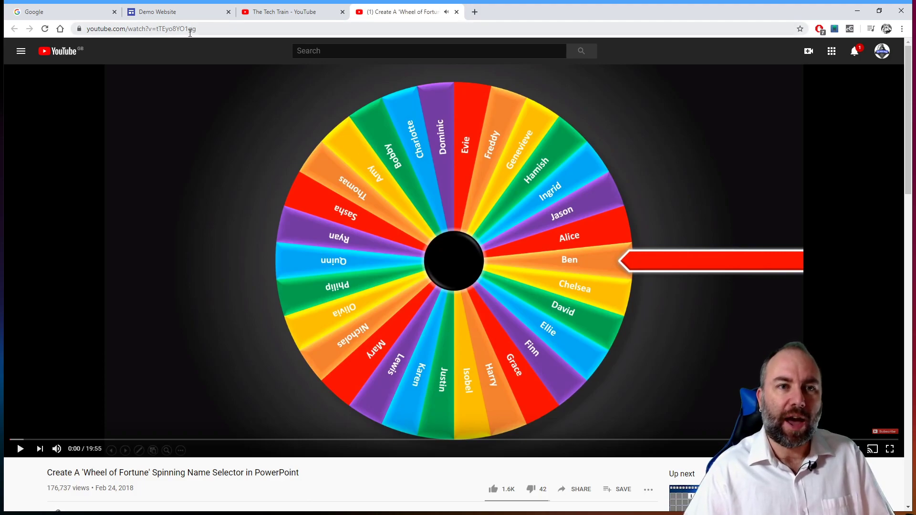
{"action": "left_click_drag", "start_coordinate": [209, 28], "coordinate": [100, 27]}
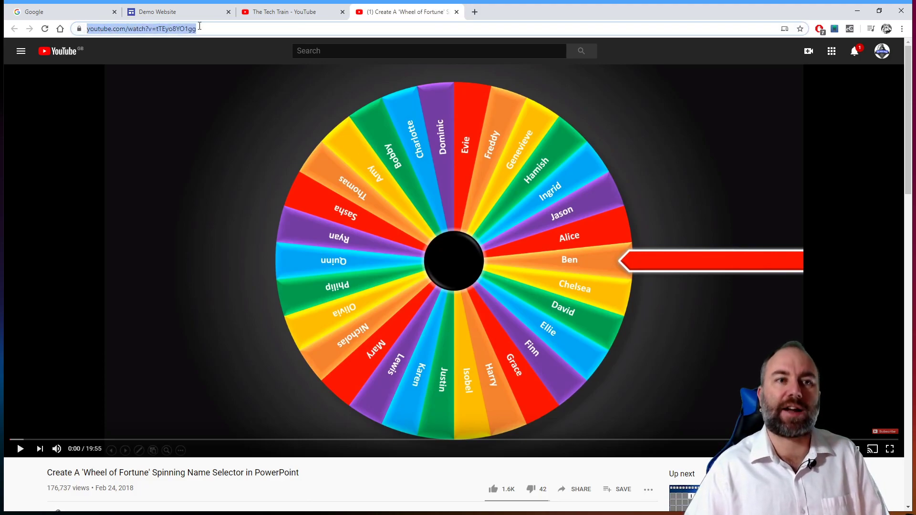
{"action": "left_click", "coordinate": [175, 18]}
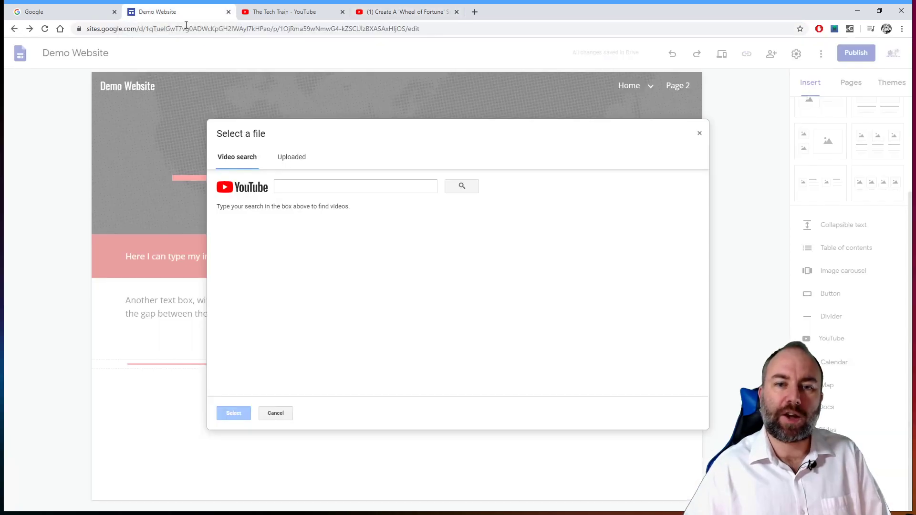
{"action": "left_click", "coordinate": [324, 190]}
{"action": "type", "text": "https://www.youtube.com/watch?v=tTEyo8YO1gg"}
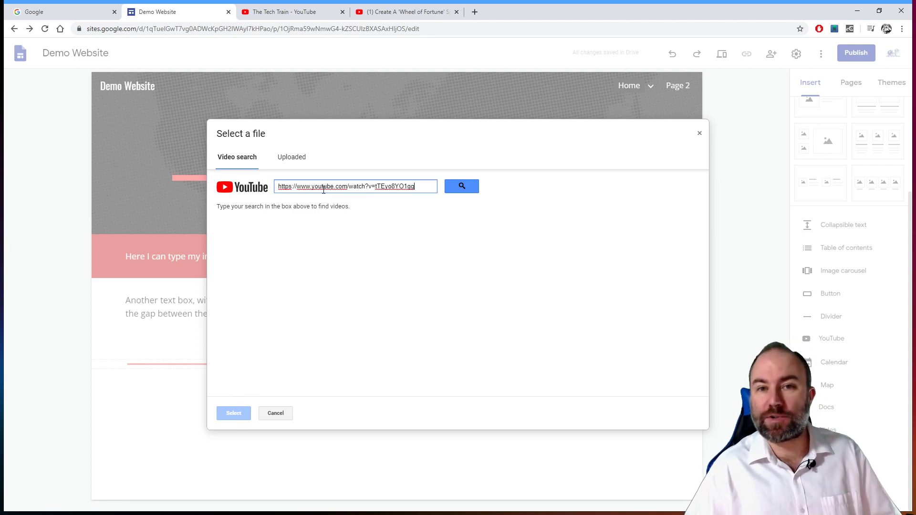
{"action": "left_click", "coordinate": [466, 189]}
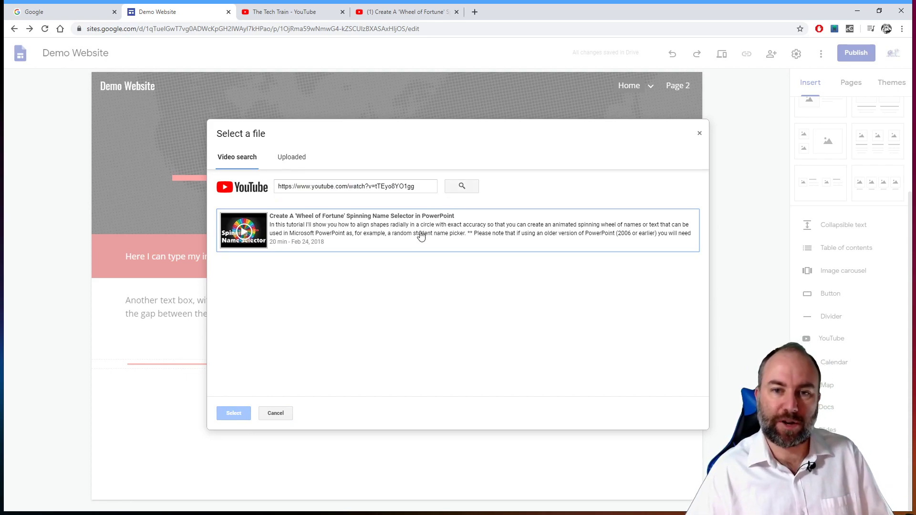
{"action": "left_click", "coordinate": [399, 230]}
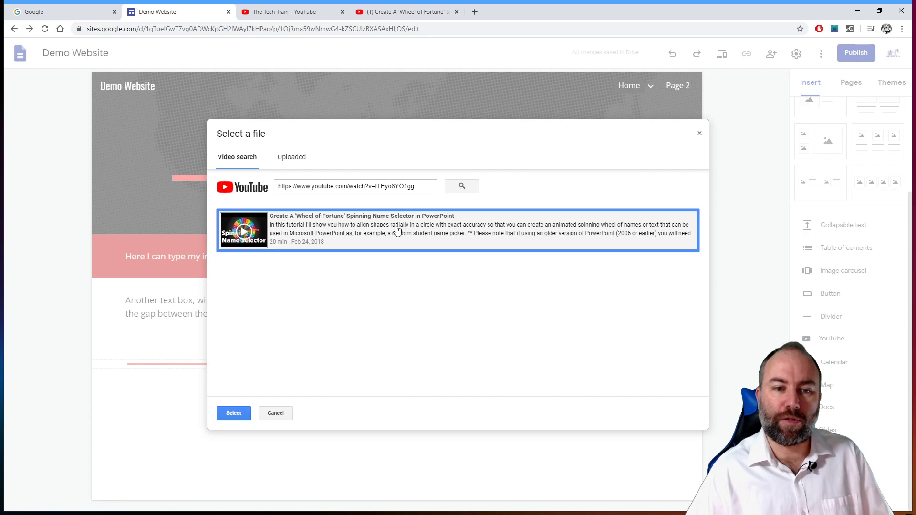
{"action": "left_click", "coordinate": [234, 414]}
{"action": "scroll", "coordinate": [696, 287], "scroll_direction": "down", "scroll_amount": 4}
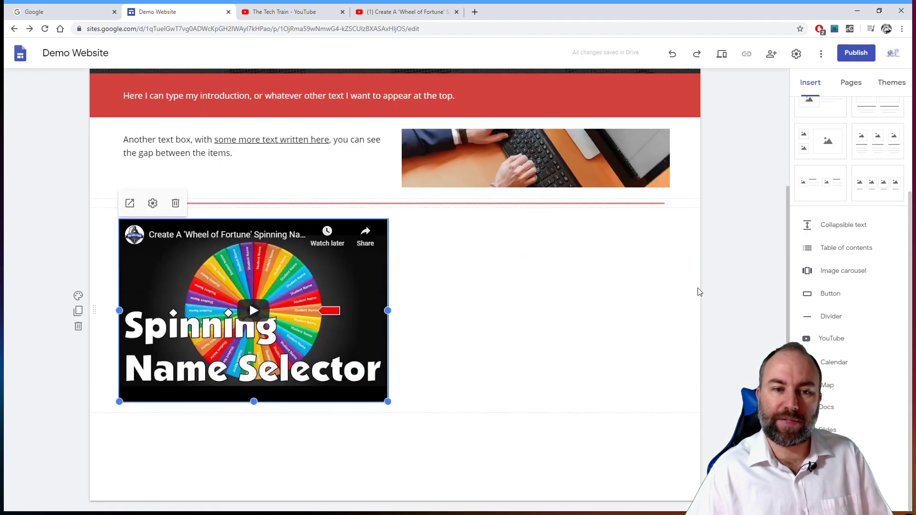
{"action": "left_click", "coordinate": [738, 264]}
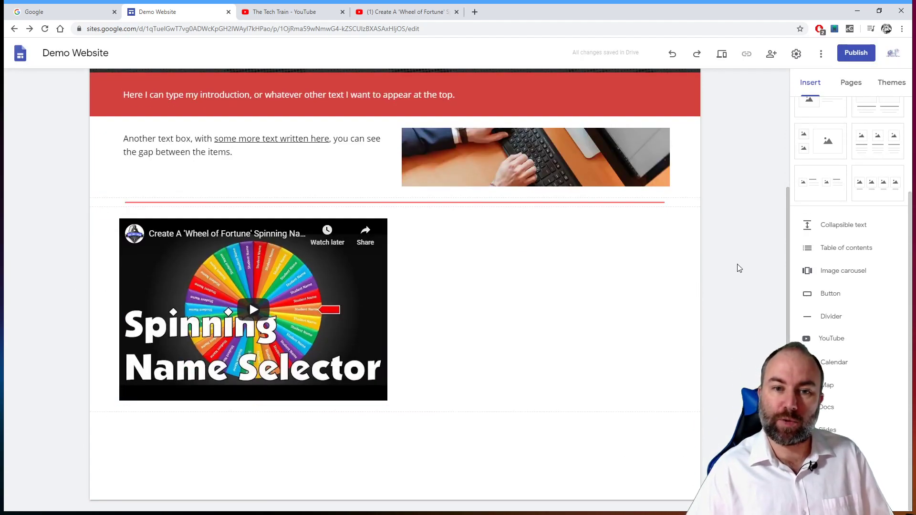
- Enlarge the Spinning Name Selector video to about three quarters of the page width and centre it in its section
{"action": "left_click_drag", "start_coordinate": [273, 274], "coordinate": [405, 278]}
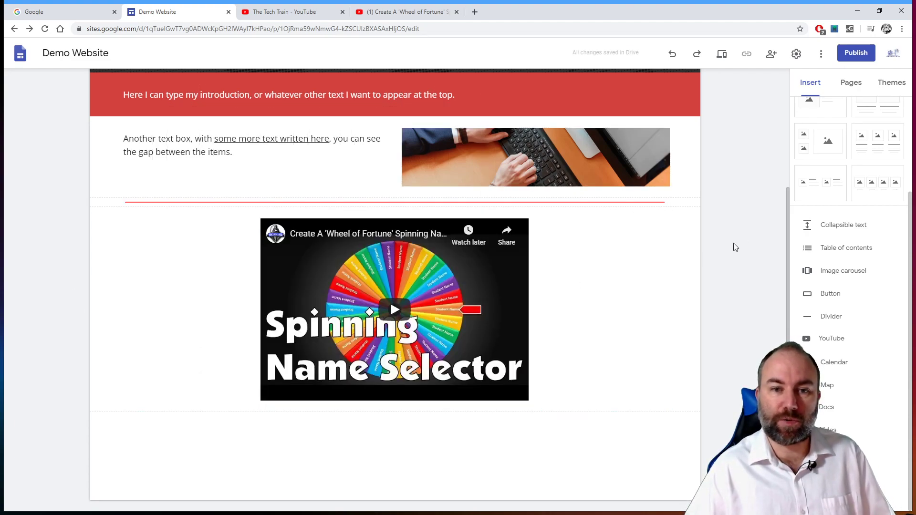
{"action": "left_click", "coordinate": [465, 305]}
{"action": "left_click_drag", "start_coordinate": [528, 401], "coordinate": [691, 481]}
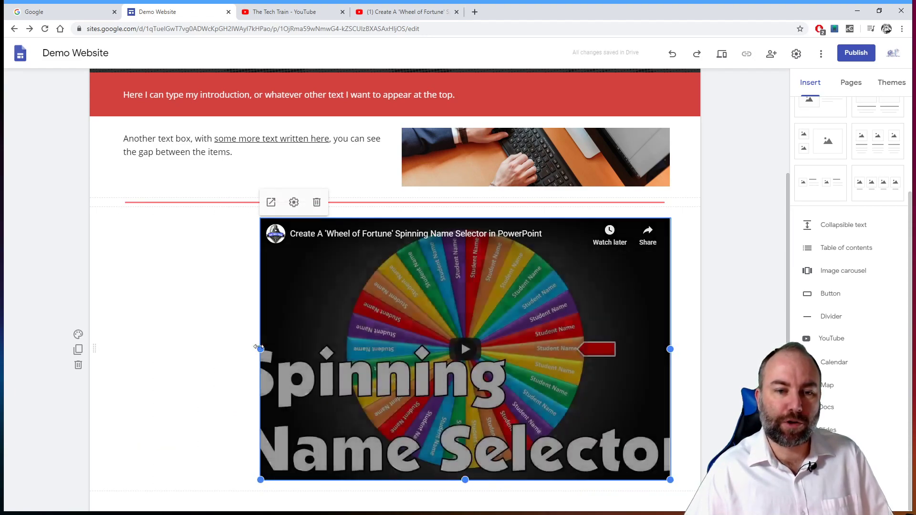
{"action": "left_click_drag", "start_coordinate": [260, 350], "coordinate": [204, 354]}
{"action": "mouse_move", "coordinate": [385, 329]}
{"action": "left_mouse_down"}
{"action": "mouse_move", "coordinate": [423, 331]}
{"action": "mouse_move", "coordinate": [396, 327]}
{"action": "left_mouse_up"}
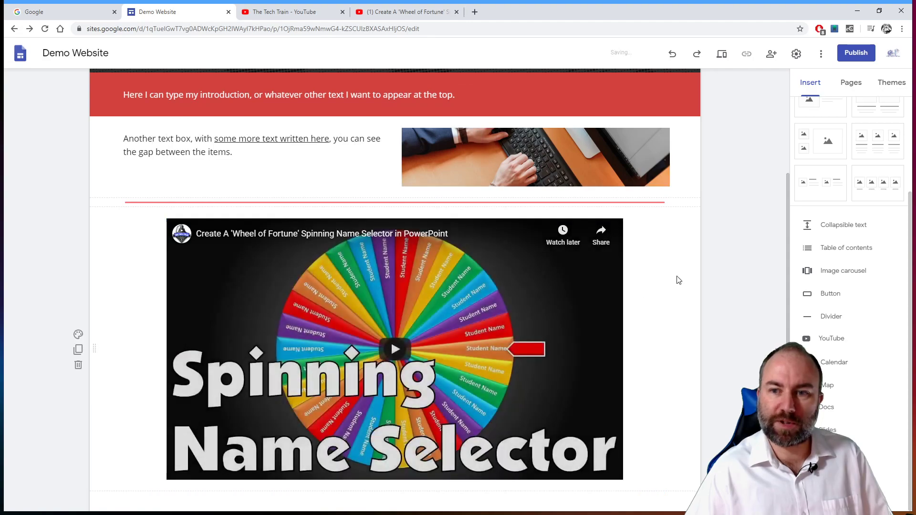
{"action": "scroll", "coordinate": [730, 257], "scroll_direction": "down", "scroll_amount": 2}
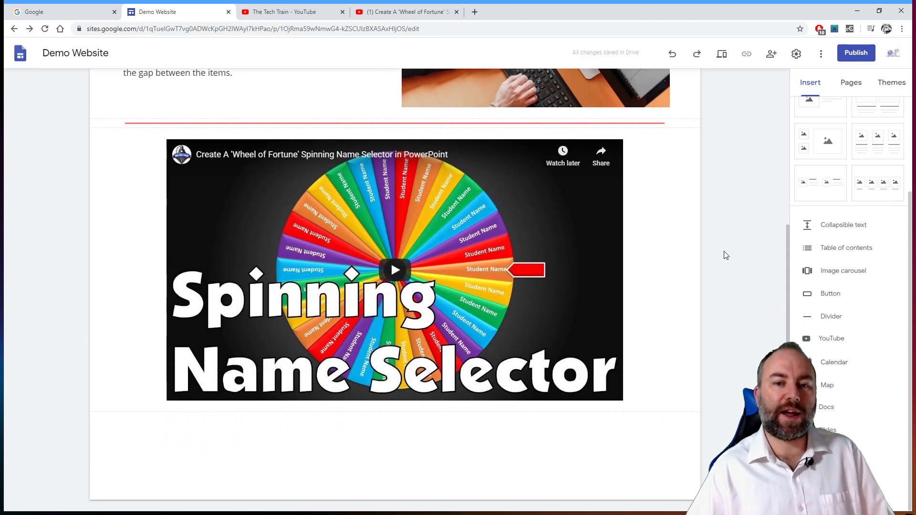
{"action": "scroll", "coordinate": [723, 223], "scroll_direction": "up", "scroll_amount": 3}
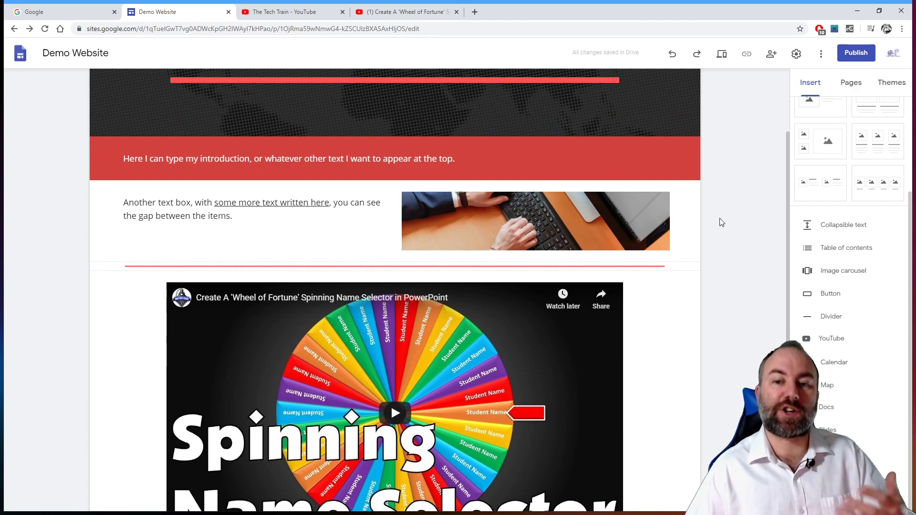
{"action": "scroll", "coordinate": [715, 191], "scroll_direction": "up", "scroll_amount": 2}
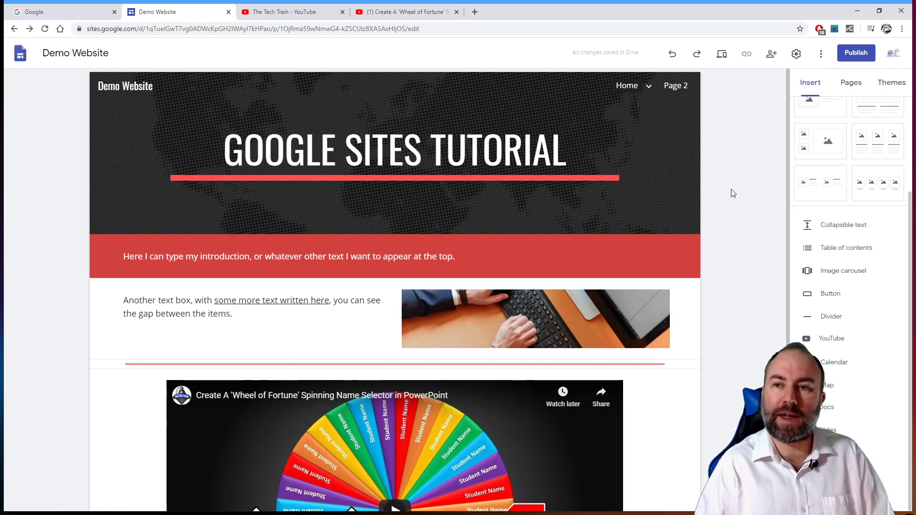
{"action": "scroll", "coordinate": [827, 305], "scroll_direction": "up", "scroll_amount": 3}
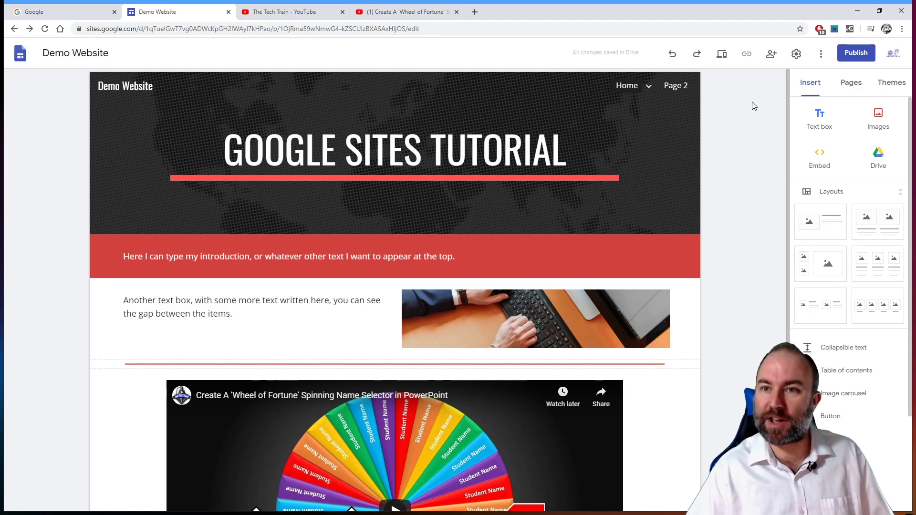
- Start publishing the site to the web and set its web address to thetechtrainwebsitedemo
{"action": "left_click", "coordinate": [858, 56]}
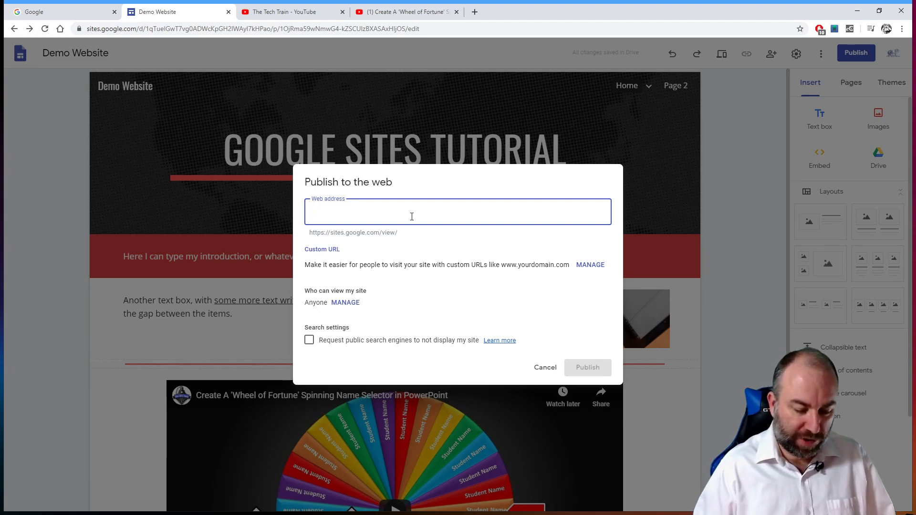
{"action": "type", "text": "thetecht"}
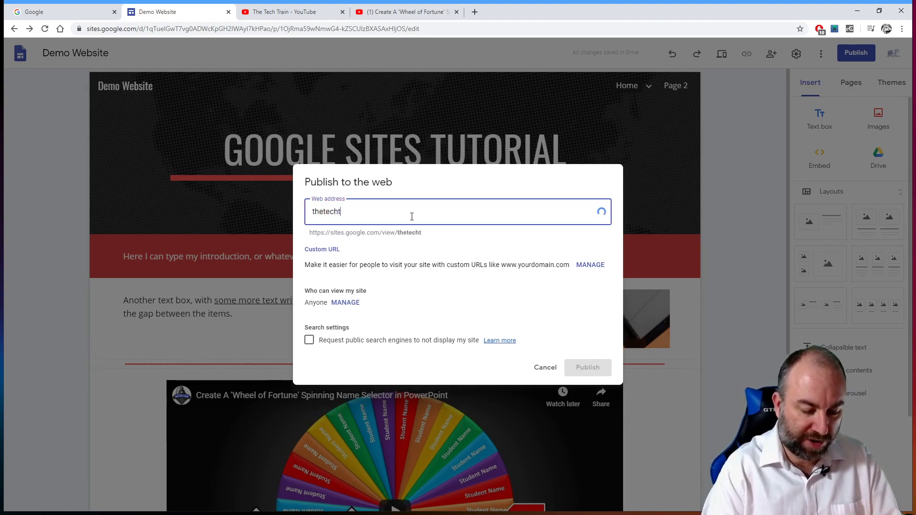
{"action": "type", "text": "rainweb"}
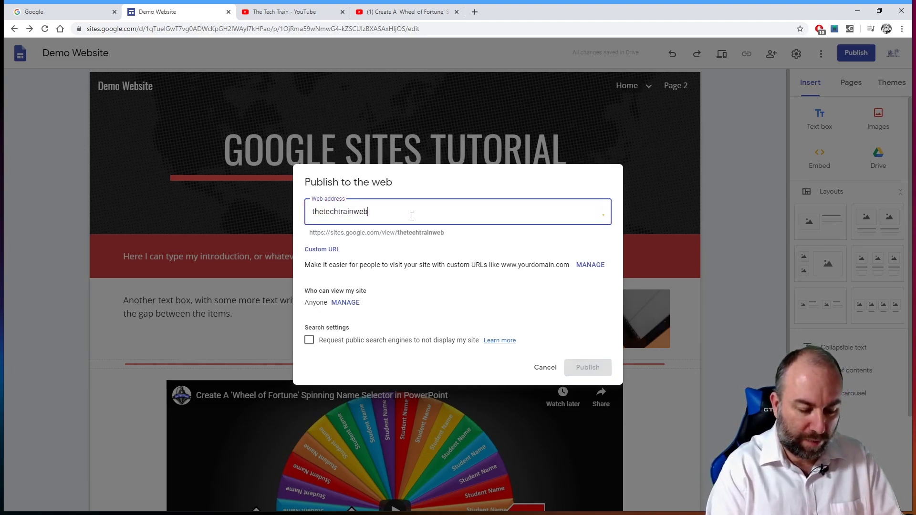
{"action": "type", "text": "sitedemo"}
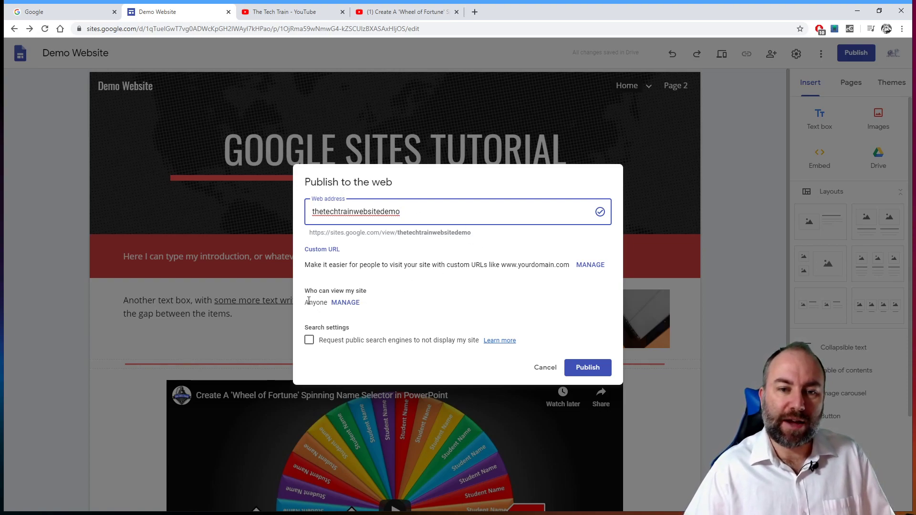
- Review who can view the site and the visibility options for its published version, leaving the settings as they are
{"action": "left_click", "coordinate": [347, 303]}
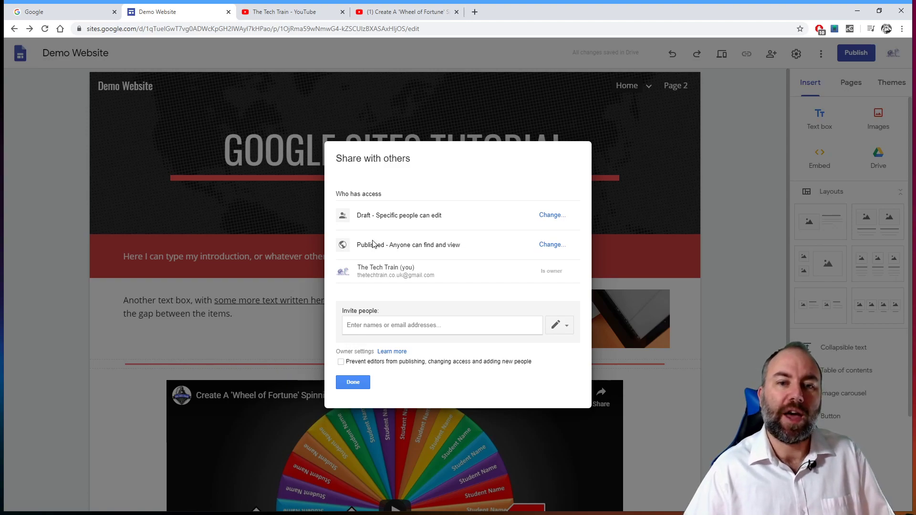
{"action": "left_click", "coordinate": [550, 246]}
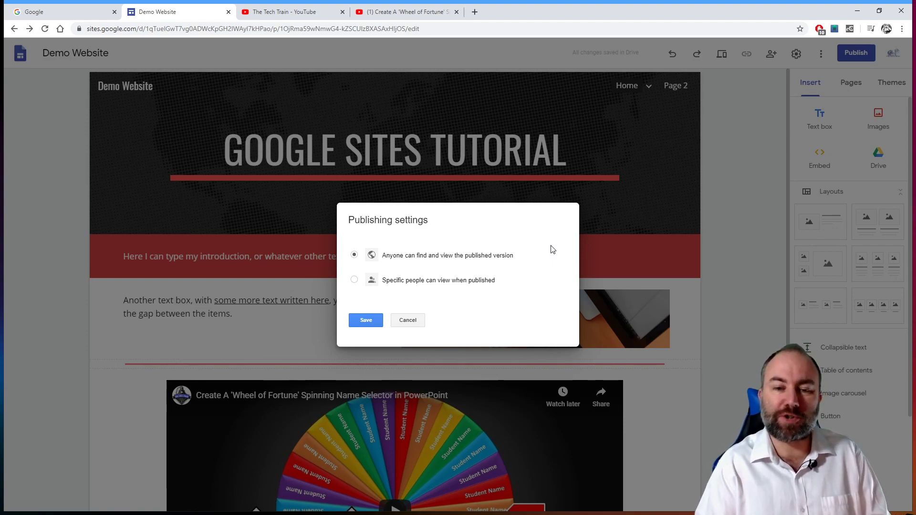
{"action": "left_click", "coordinate": [401, 321]}
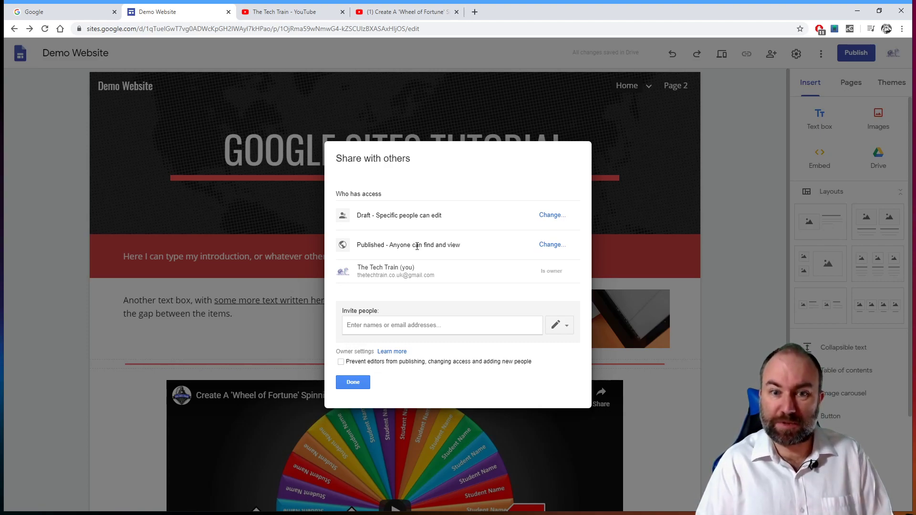
{"action": "left_click", "coordinate": [353, 383]}
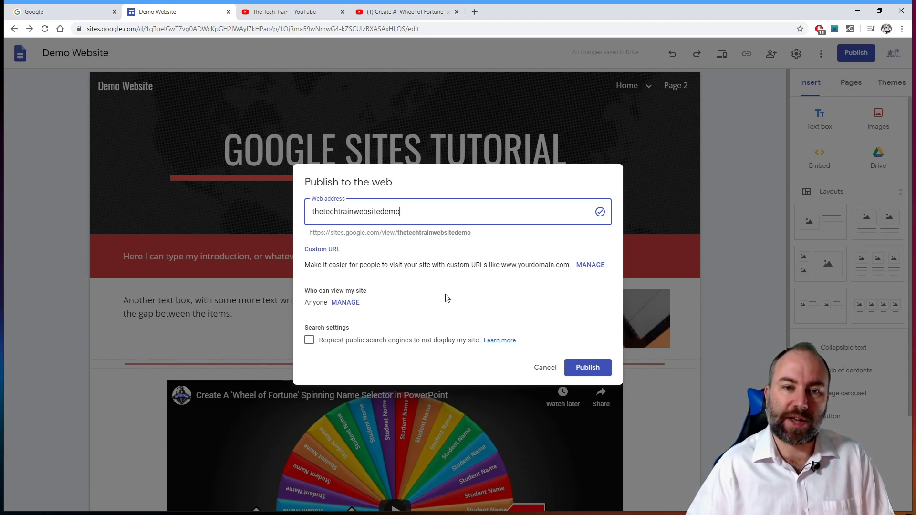
- Publish the site and open its live version
{"action": "left_click", "coordinate": [597, 372]}
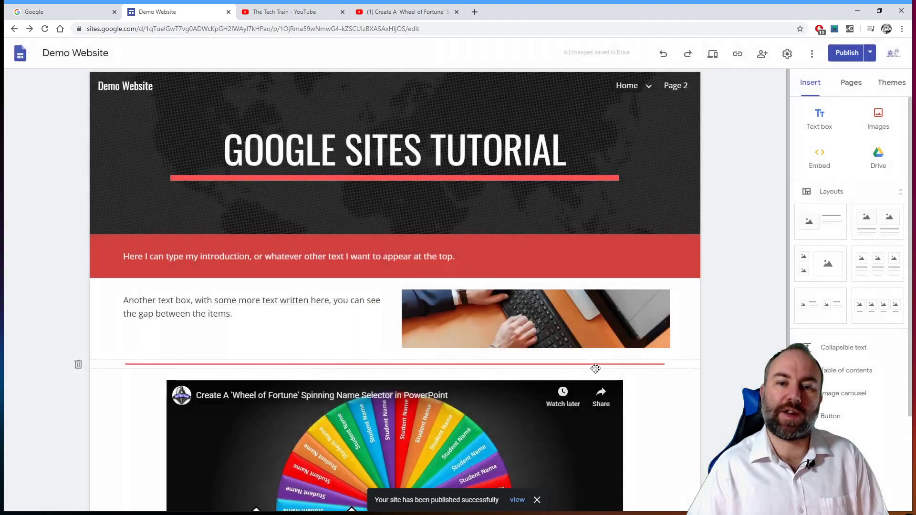
{"action": "right_click", "coordinate": [516, 501]}
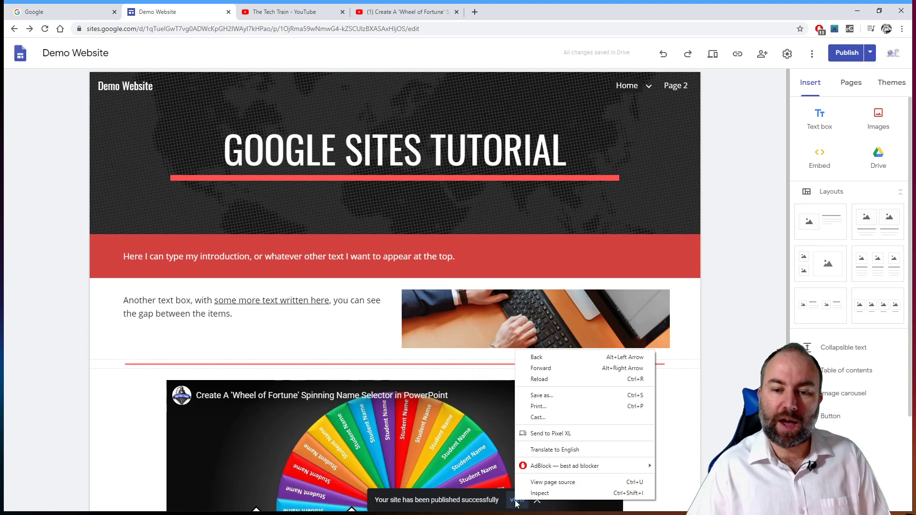
{"action": "left_click", "coordinate": [694, 434]}
{"action": "left_click", "coordinate": [518, 500]}
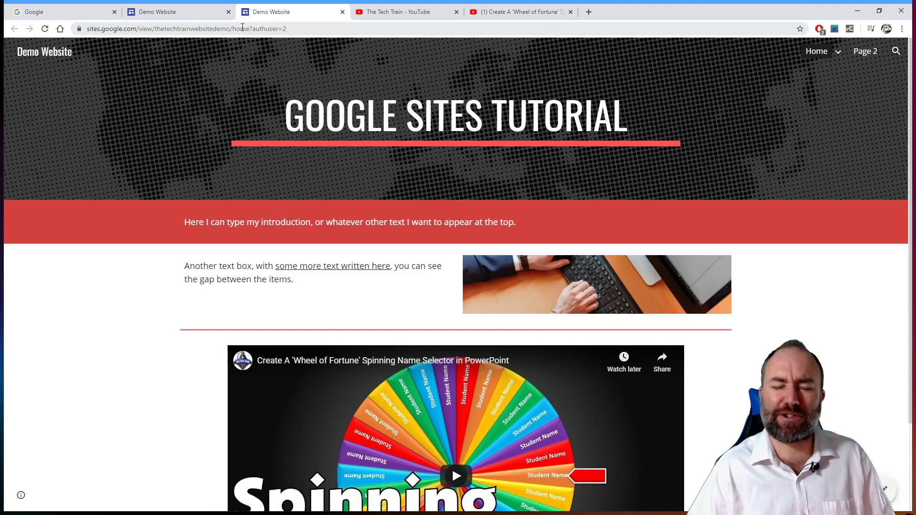
{"action": "left_click_drag", "start_coordinate": [231, 28], "coordinate": [343, 27]}
{"action": "key", "text": "BackSpace"}
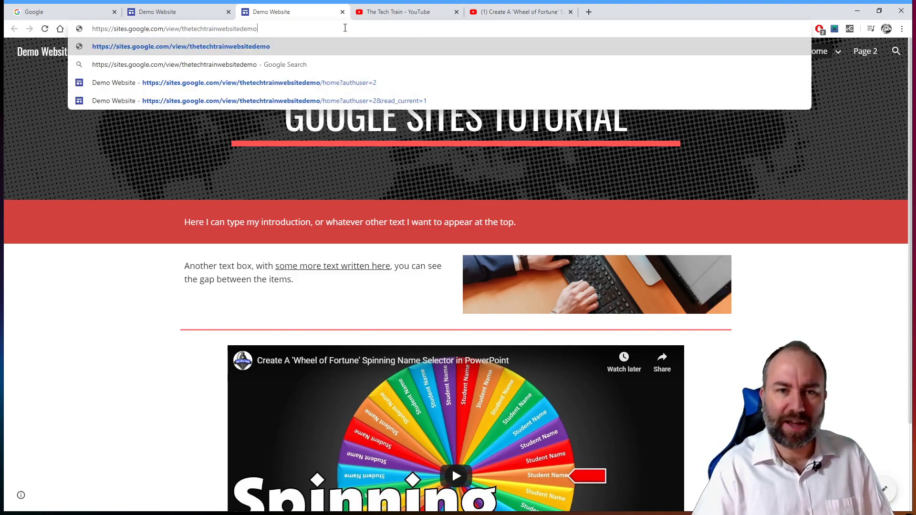
{"action": "left_click", "coordinate": [111, 272]}
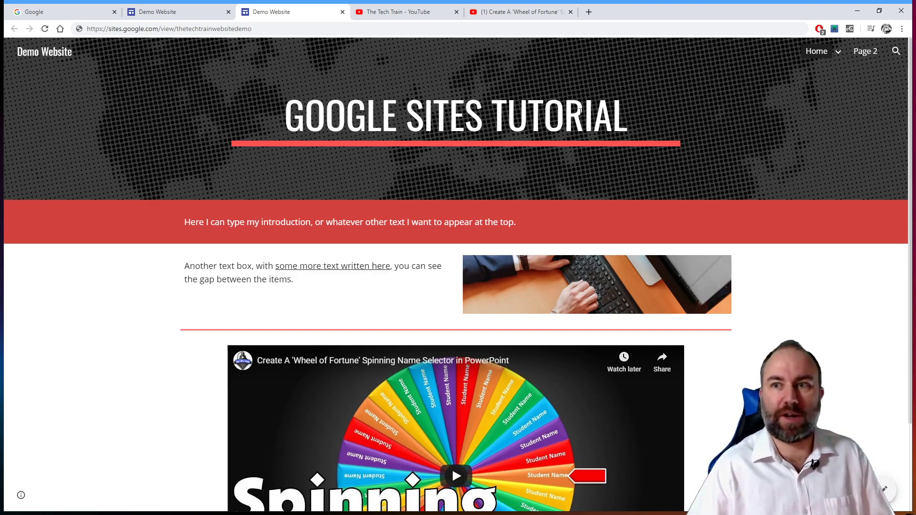
{"action": "mouse_move", "coordinate": [834, 58]}
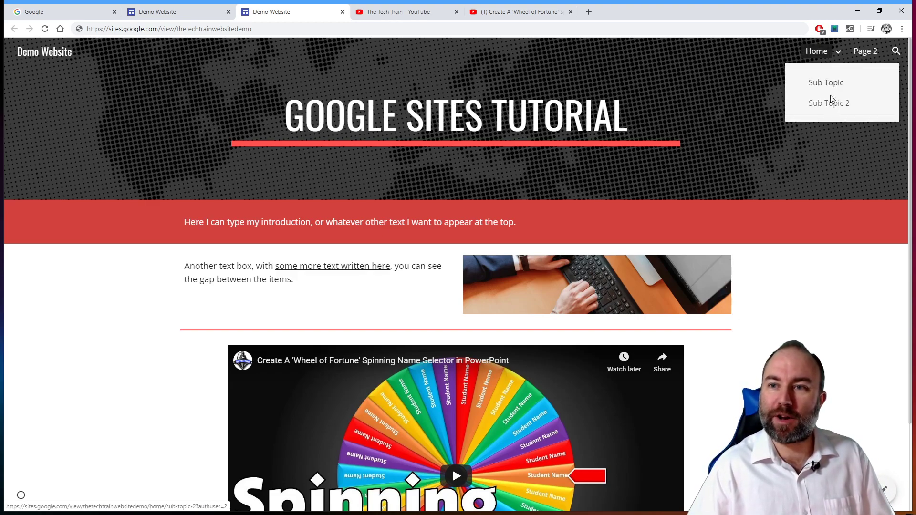